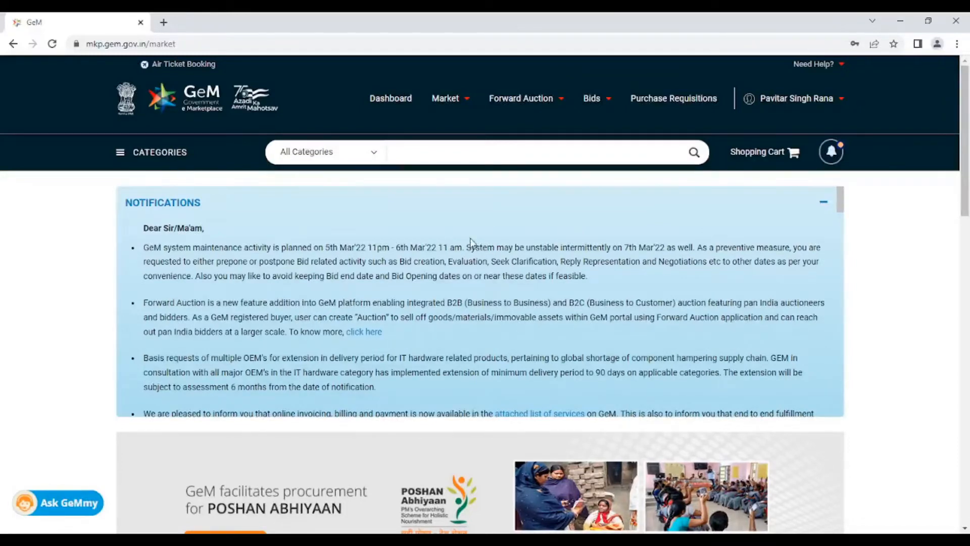
Step: Start a new BOQ-based bidding item and expand its related categories section
left_click(122, 158)
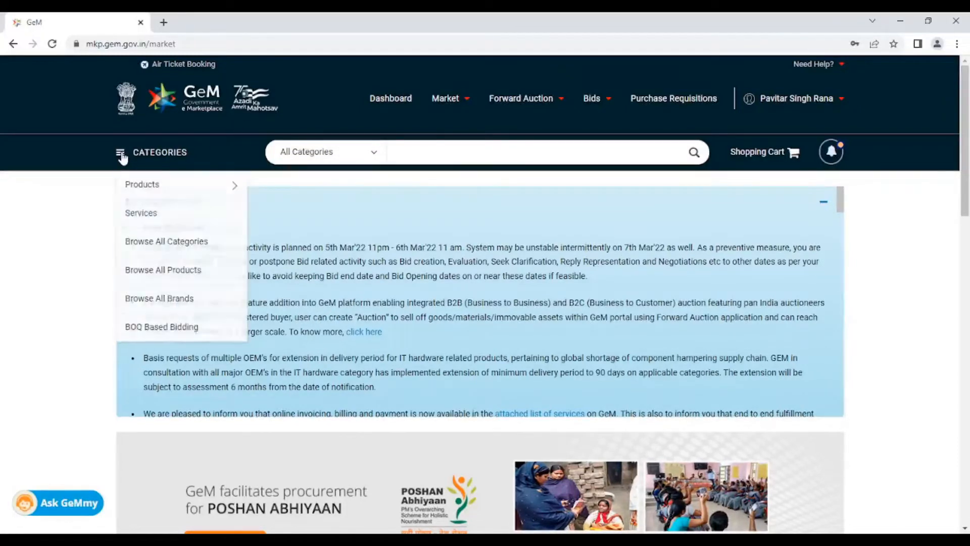
left_click(181, 330)
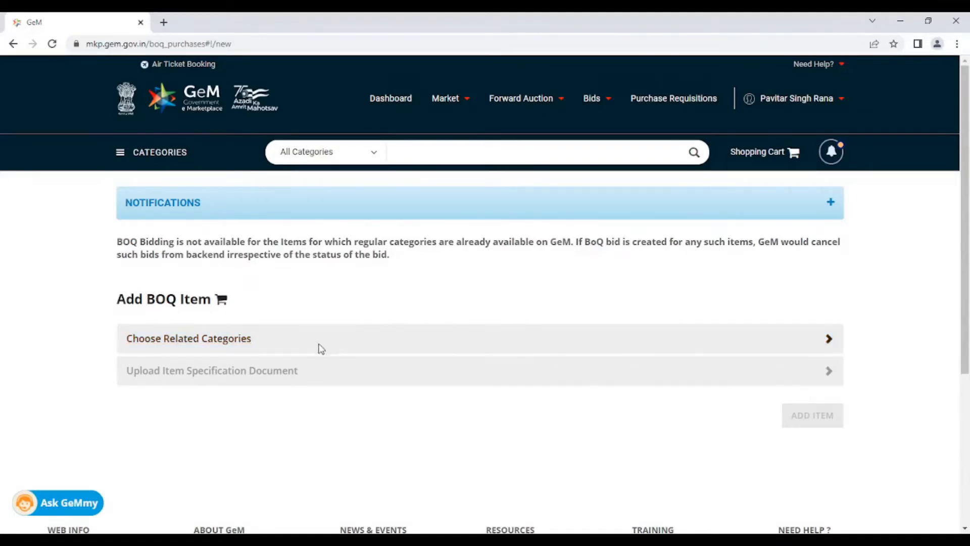
left_click(831, 342)
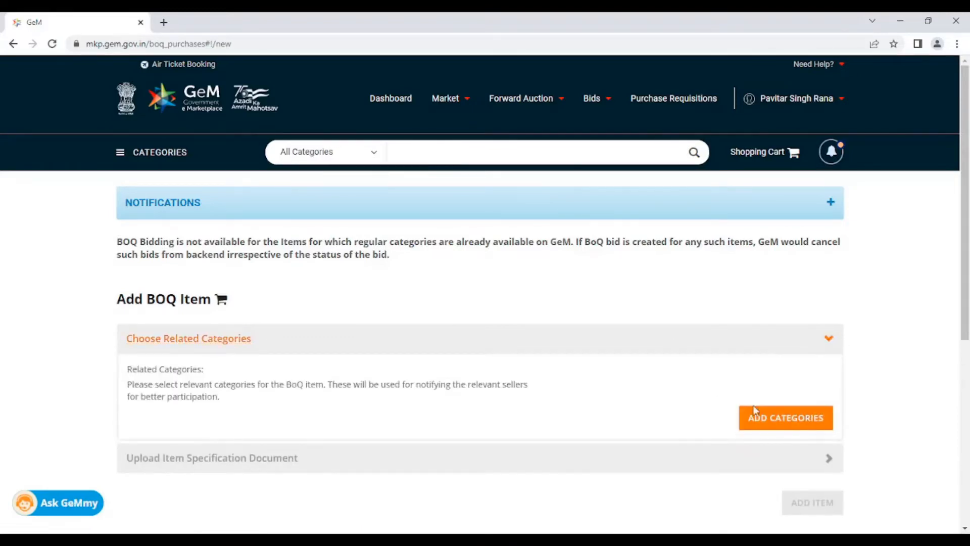
left_click(764, 420)
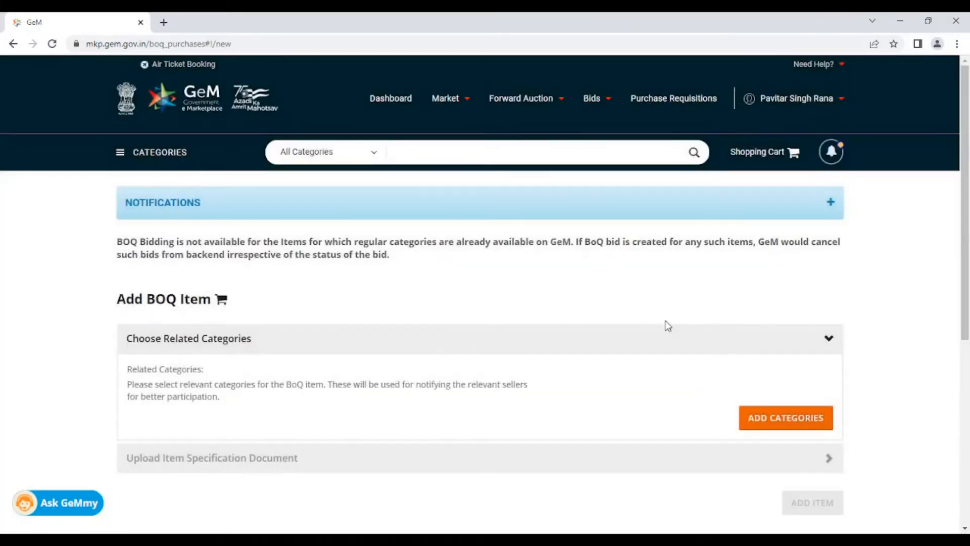
scroll(712, 342, "down", 1)
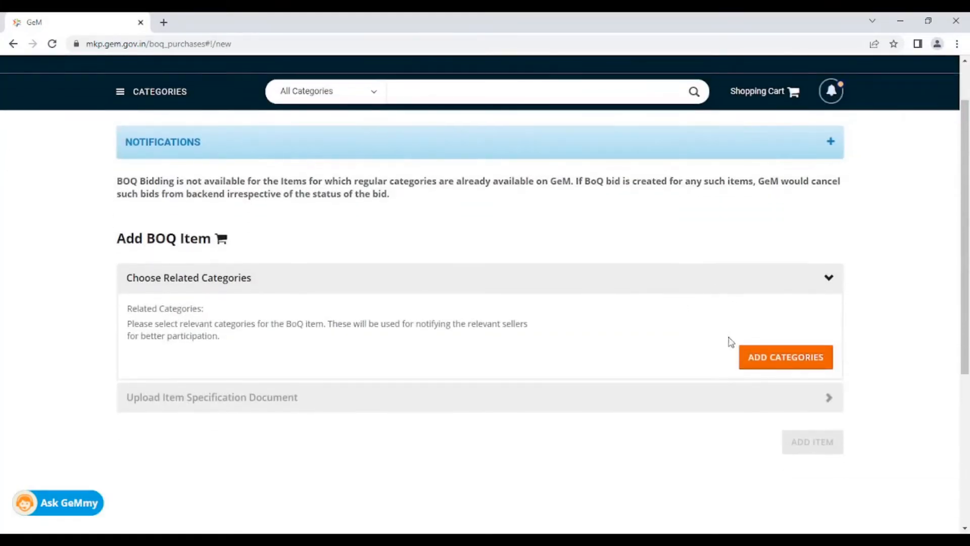
left_click(778, 360)
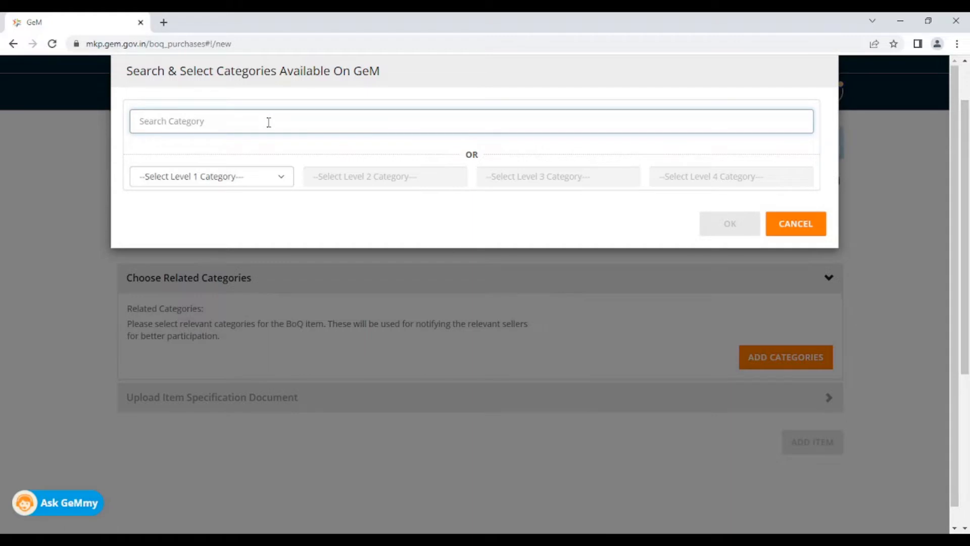
type("desktop")
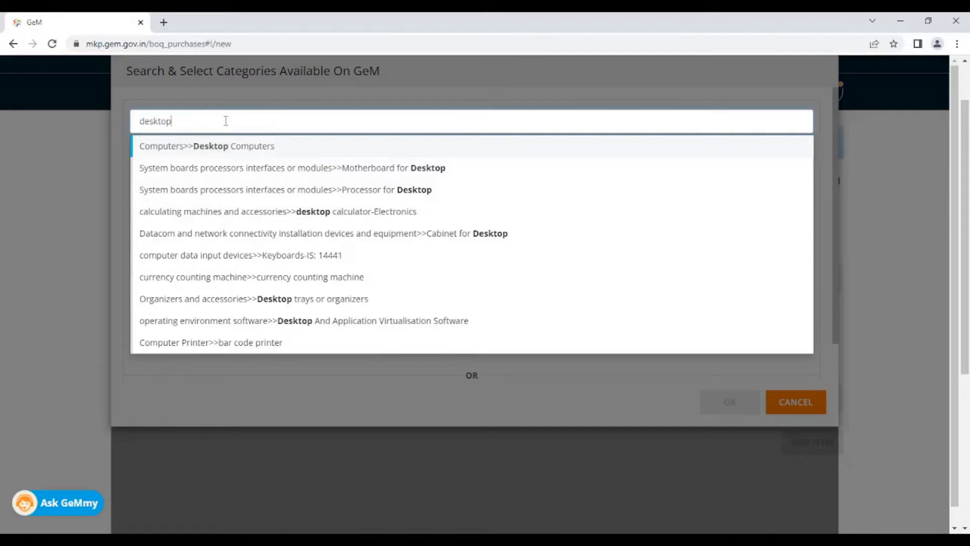
left_click_drag(226, 121, 104, 113)
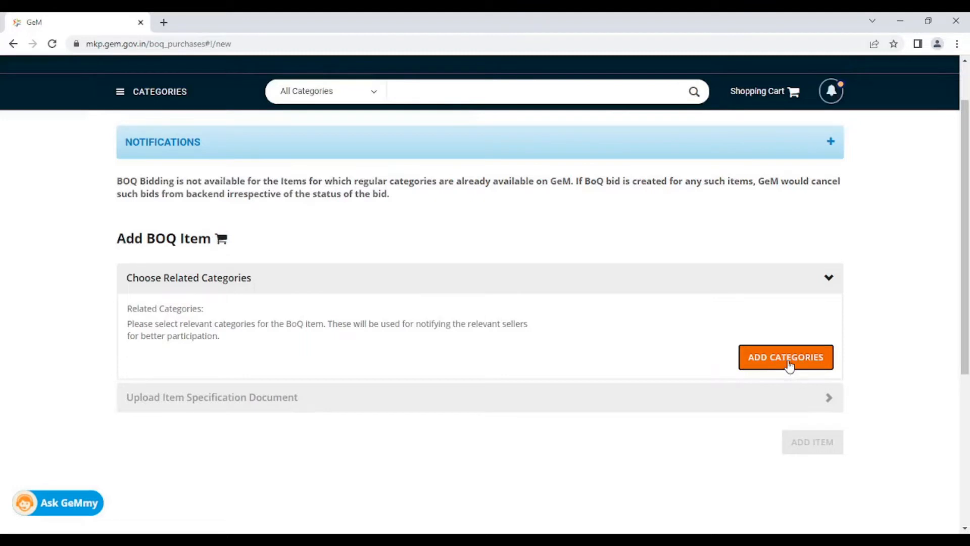
Step: Open the category selection for the BOQ item and search the available categories for modem
left_click(764, 365)
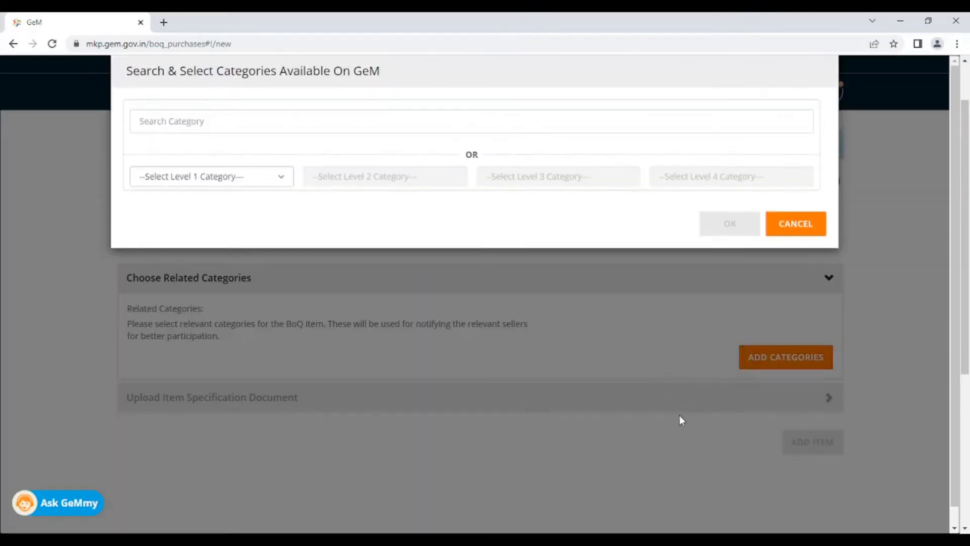
left_click(404, 120)
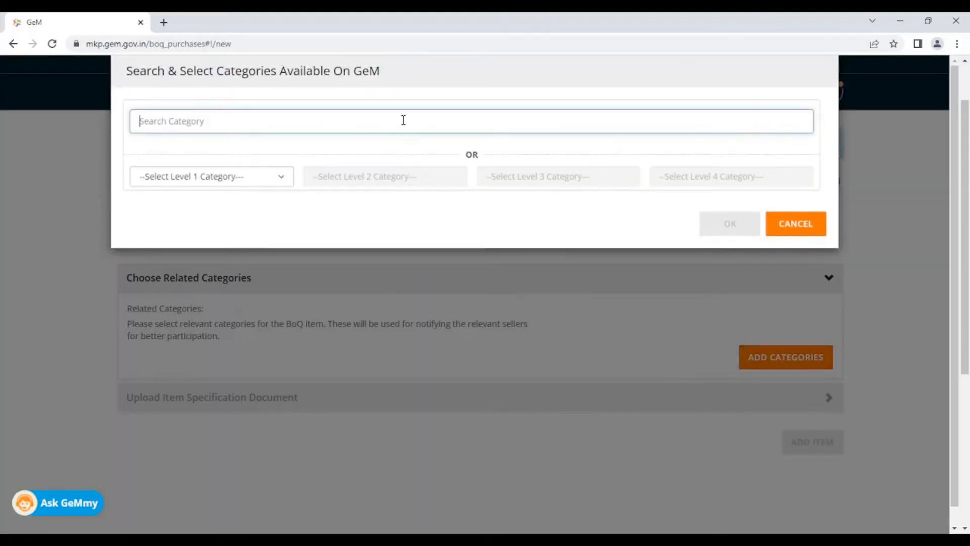
type("modem")
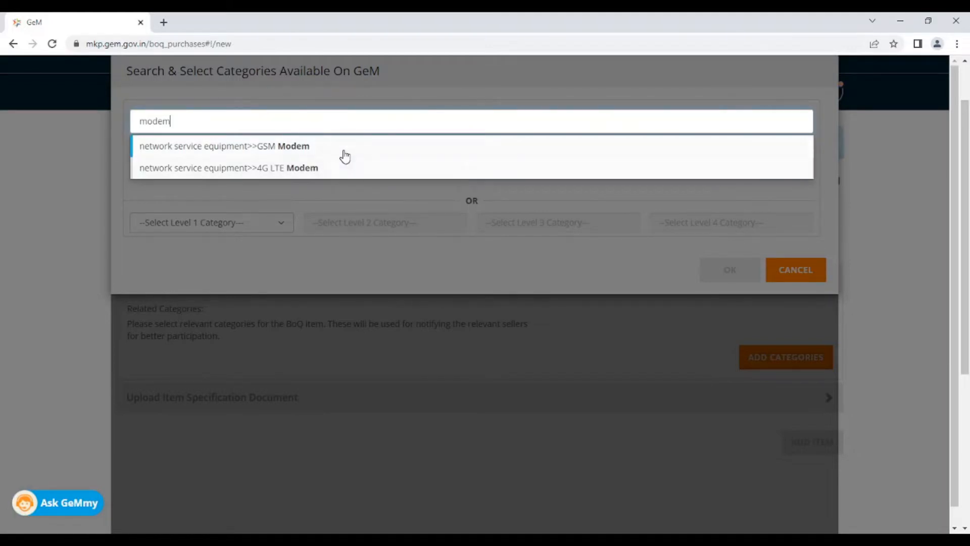
Step: Add the category Add on GATEWAYS and Accessories for PABX System, found under Information Technology Broadcast, Data Voice or Multimedia Network, telephony equipment
left_click(260, 264)
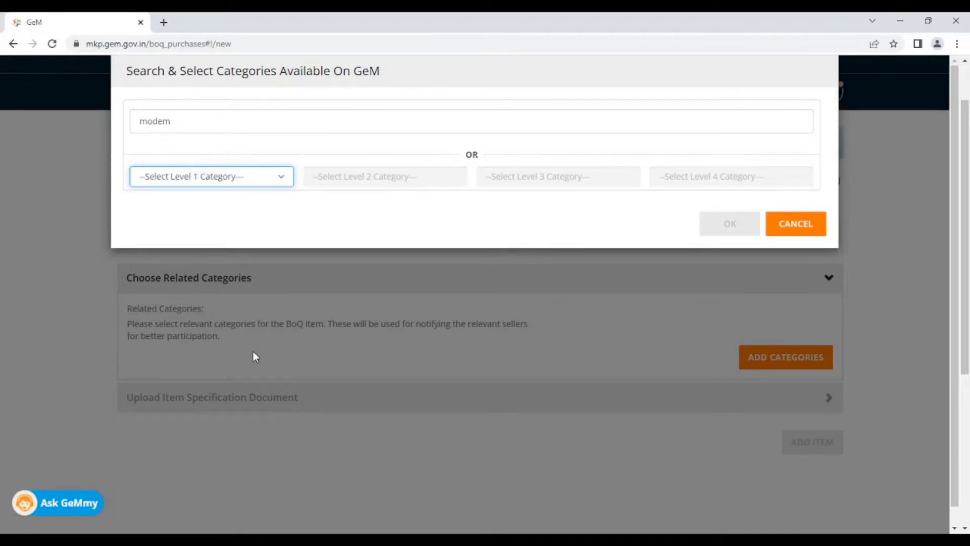
left_click(272, 377)
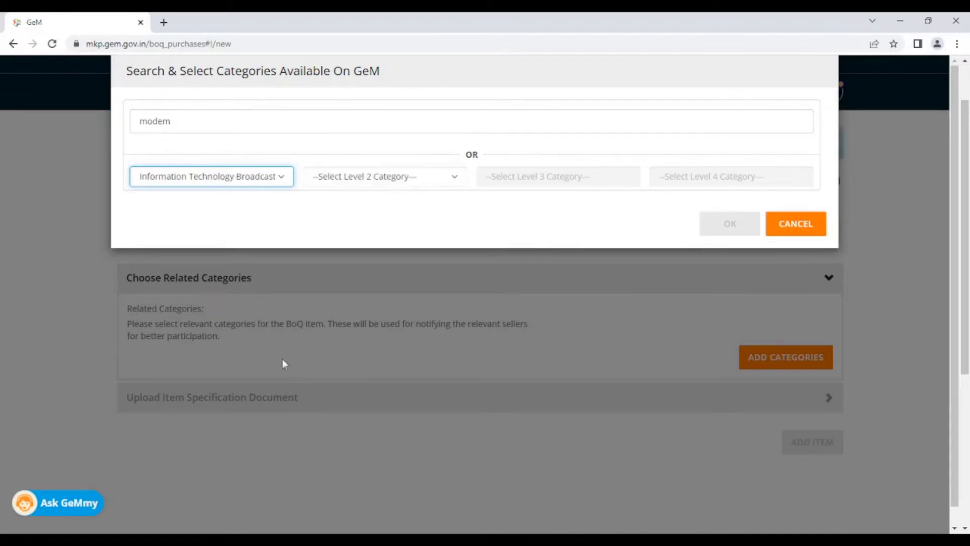
left_click(433, 181)
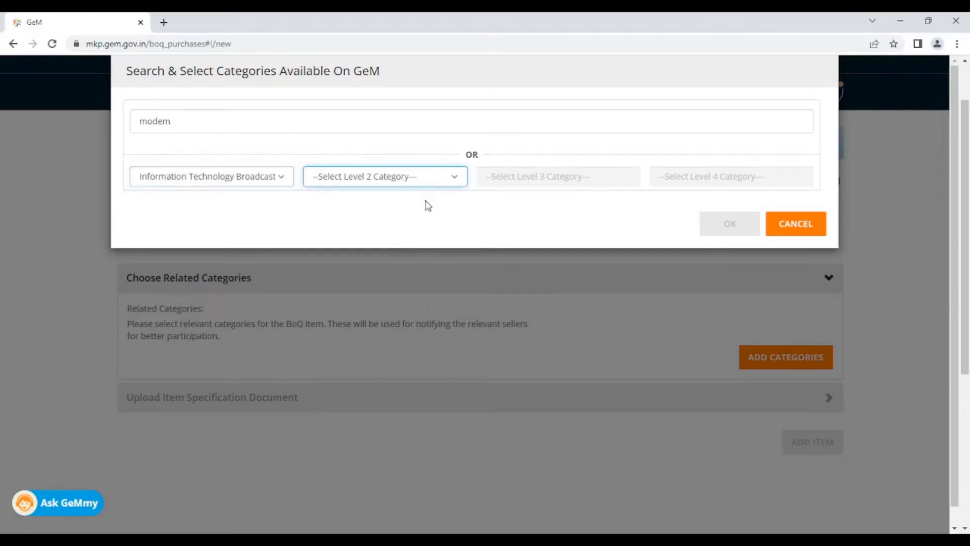
left_click(399, 253)
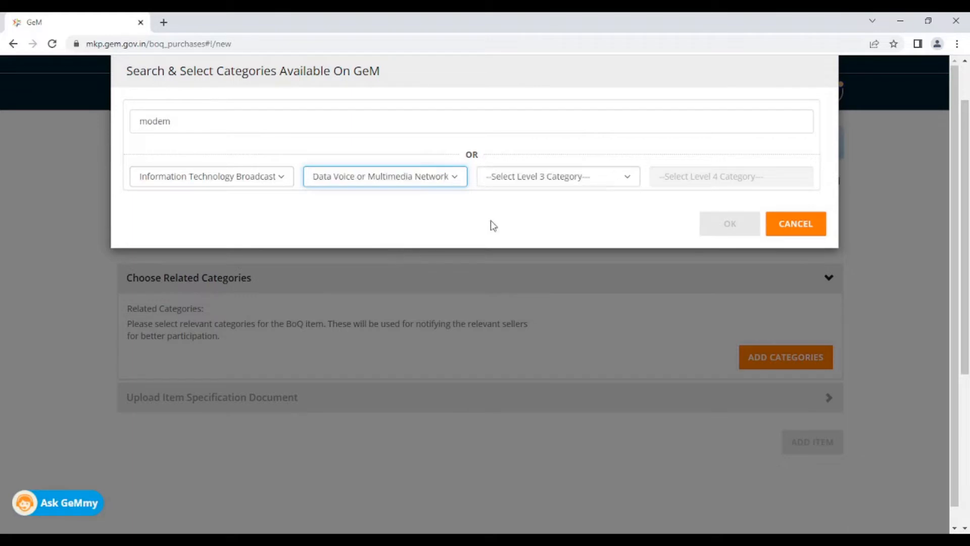
left_click(606, 183)
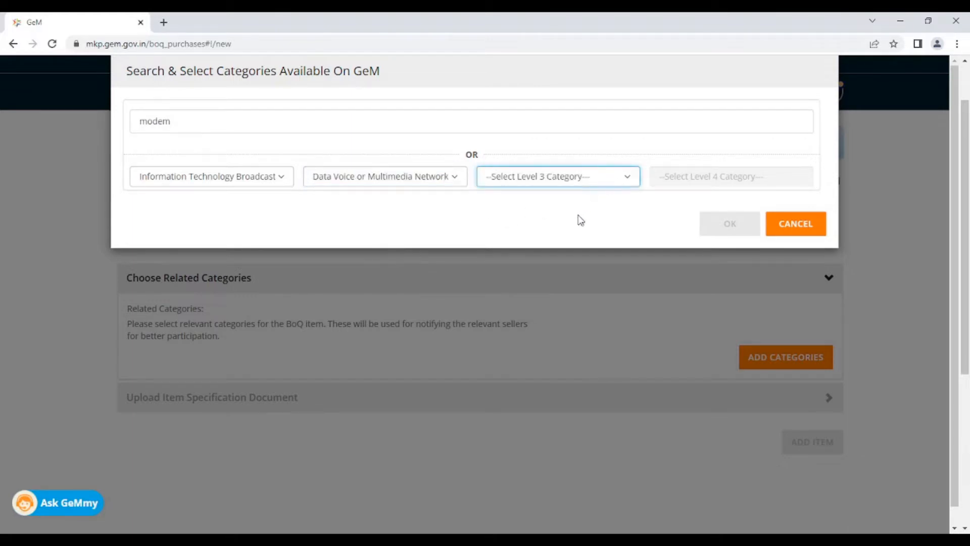
left_click(569, 277)
left_click(765, 184)
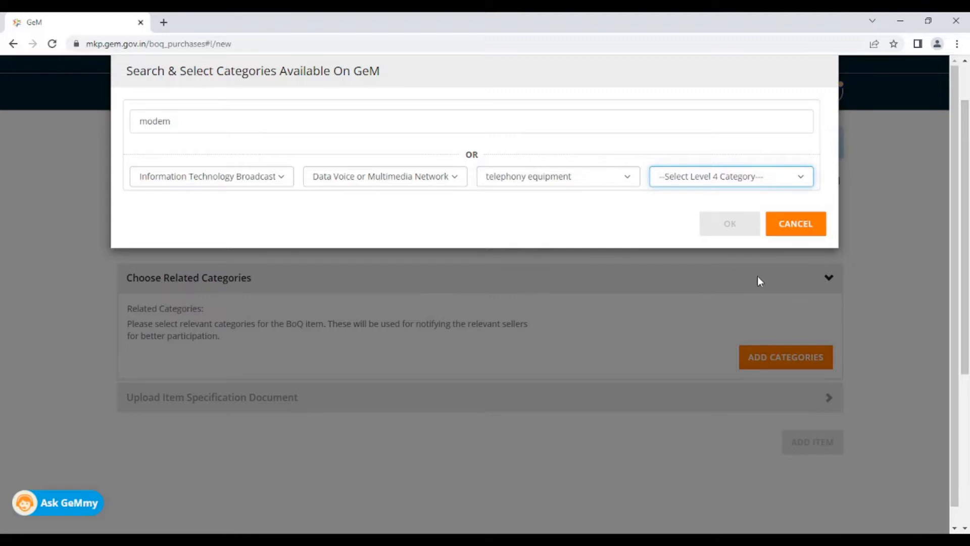
left_click(767, 248)
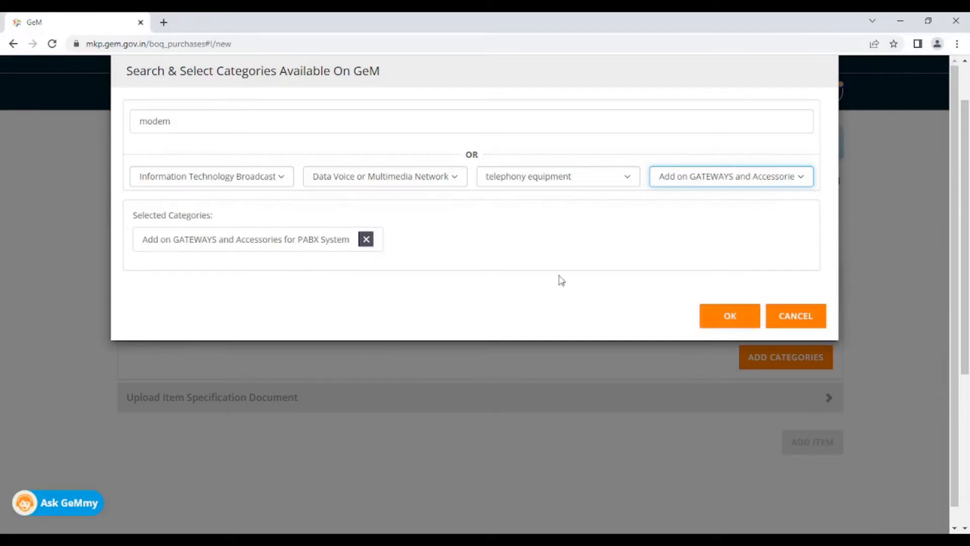
left_click(731, 316)
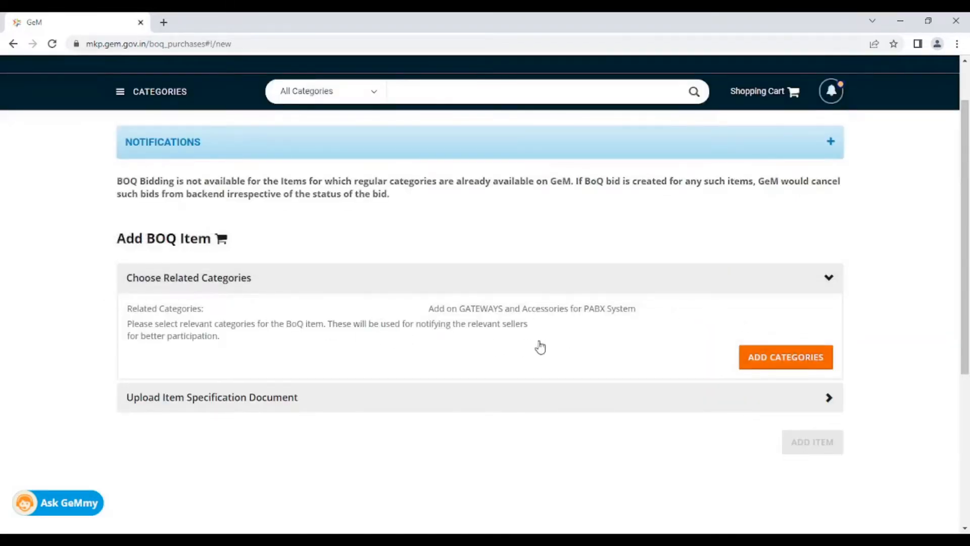
Step: Review the chosen related category in the category selection and confirm it without changes
scroll(556, 343, "down", 1)
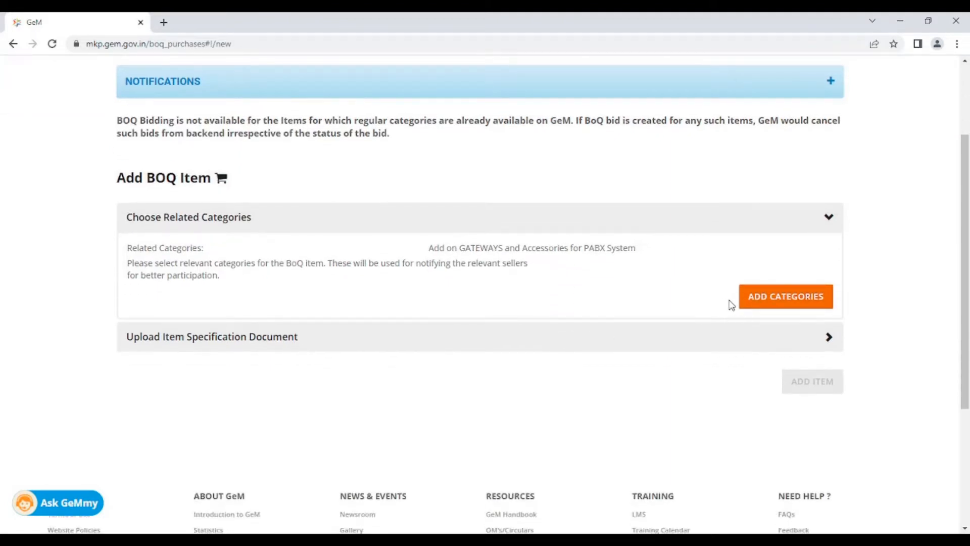
scroll(767, 297, "down", 1)
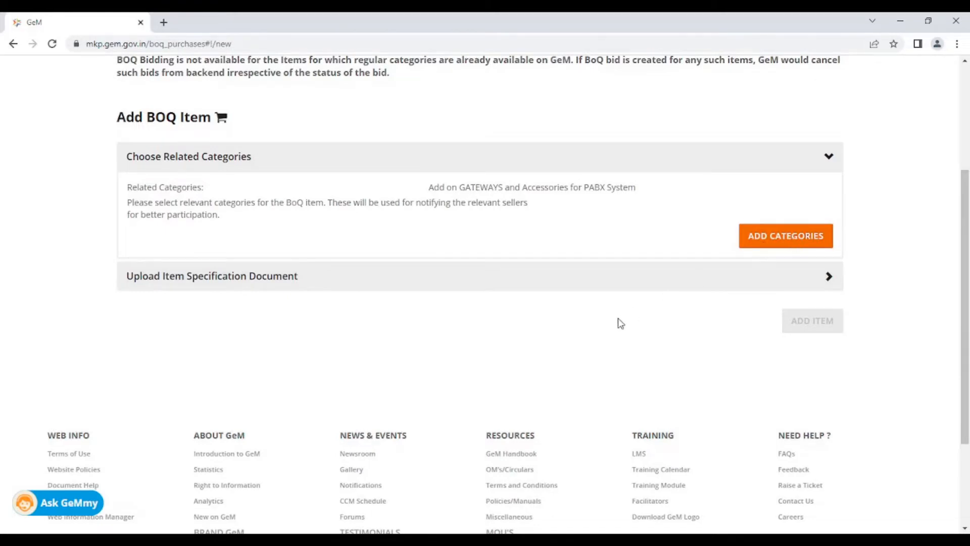
scroll(620, 322, "up", 3)
scroll(622, 322, "down", 2)
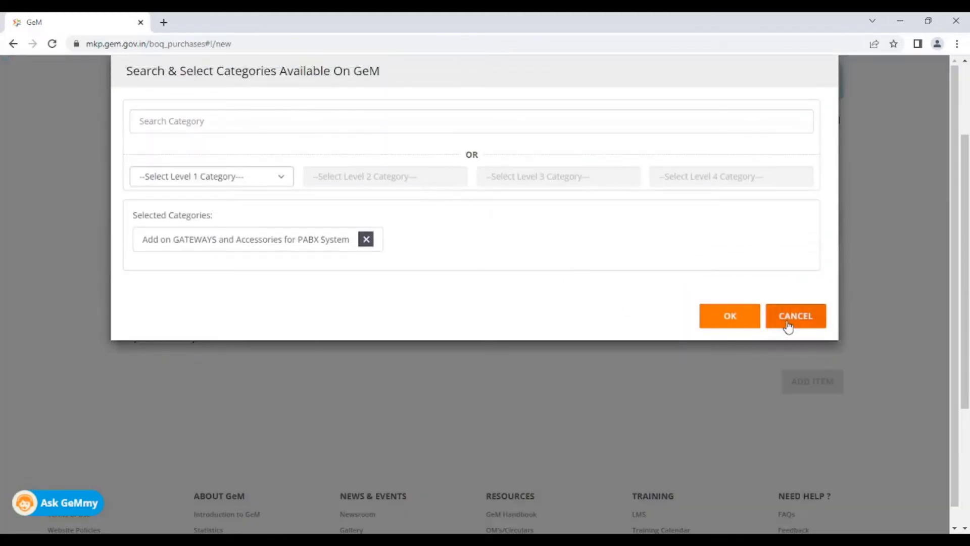
left_click(731, 317)
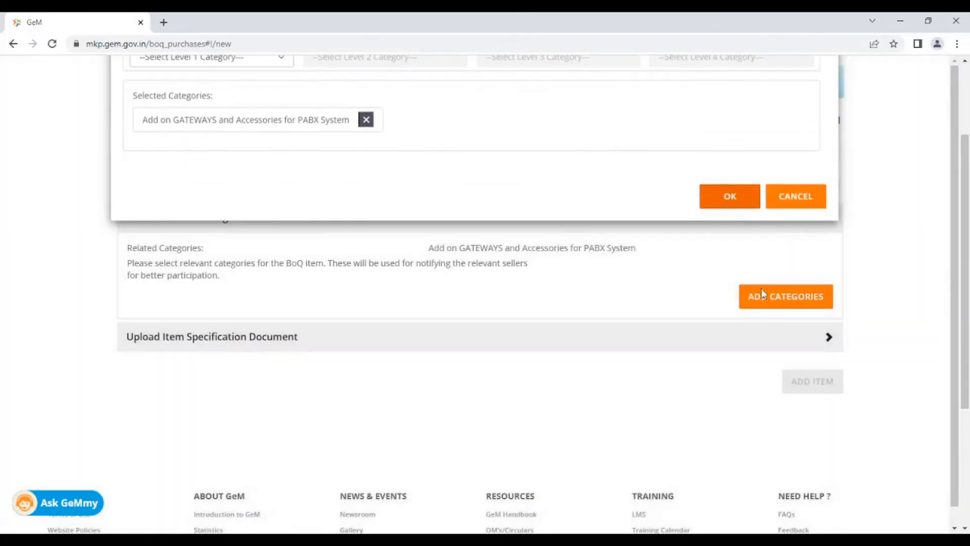
Step: Upload Tech_spec_terms_modem.pdf as the item specification document of the BOQ item
scroll(712, 290, "down", 3)
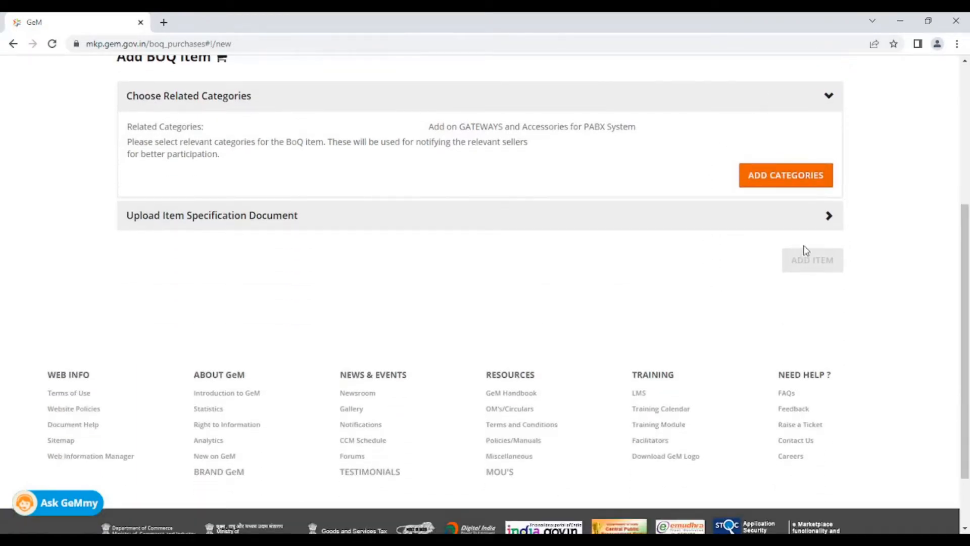
left_click(829, 216)
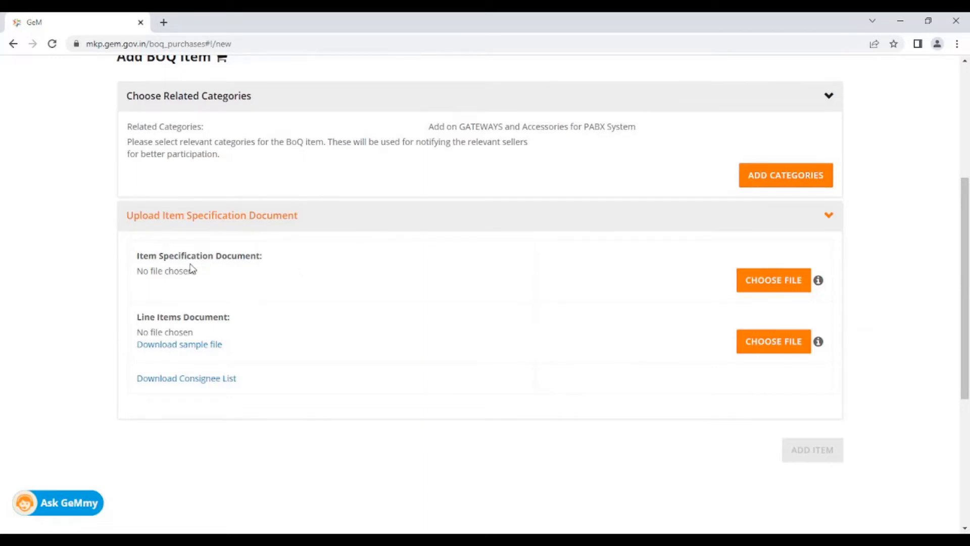
left_click(781, 283)
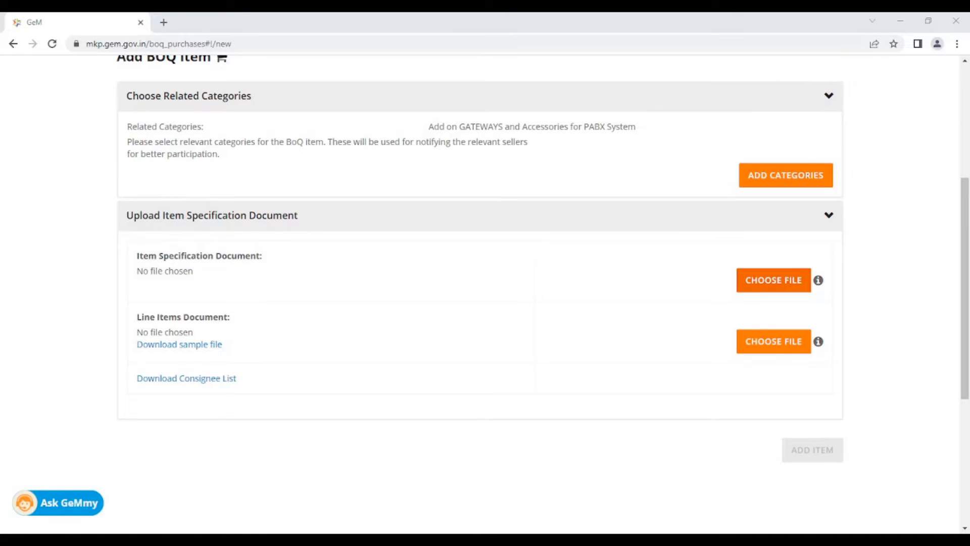
Step: Upload BOQ_Line Items Document_Modem.csv as the line items document and add the BOQ item to the cart
scroll(399, 286, "down", 1)
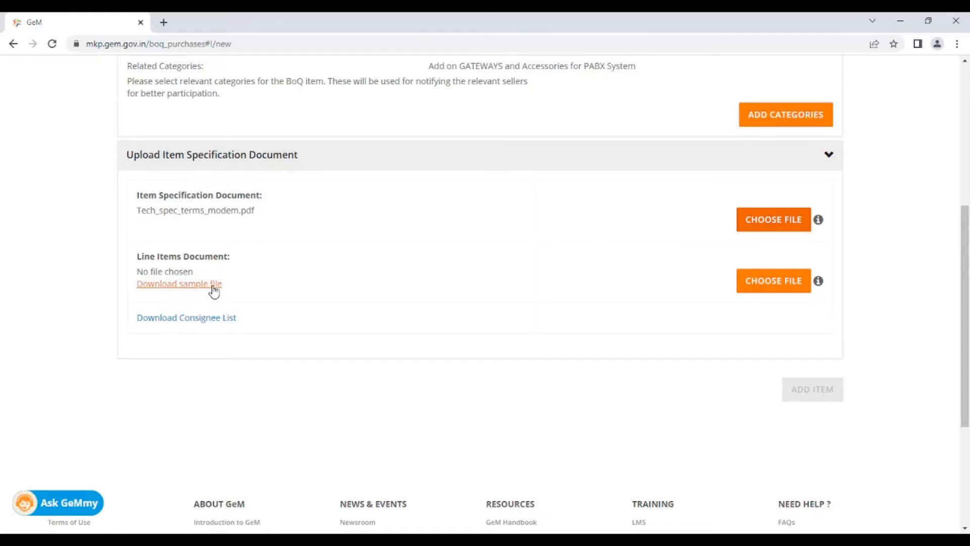
left_click(769, 288)
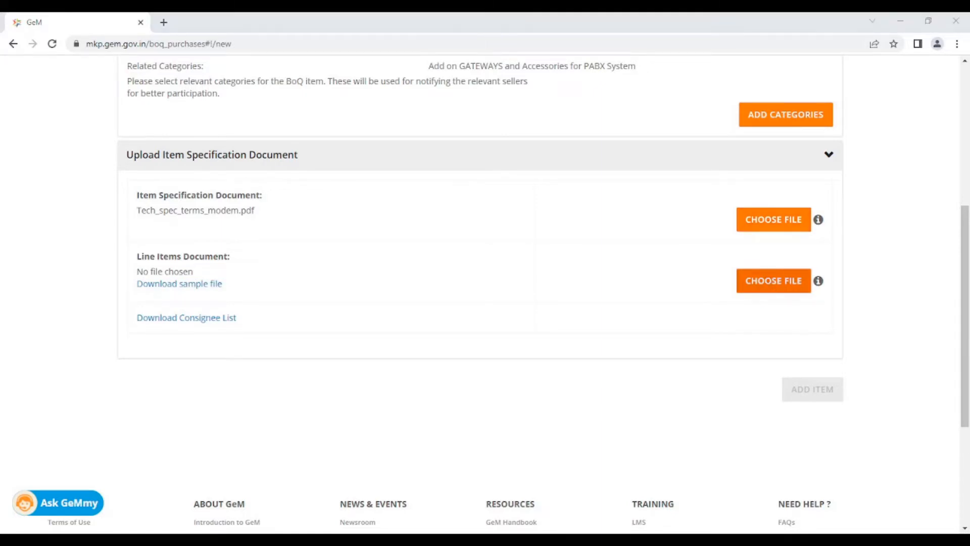
left_click(439, 286)
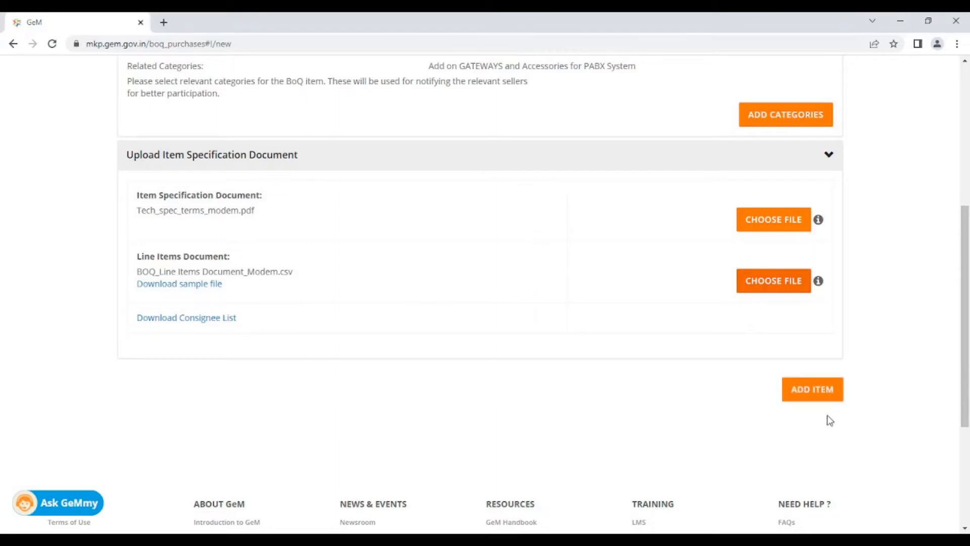
left_click(796, 401)
left_click(810, 398)
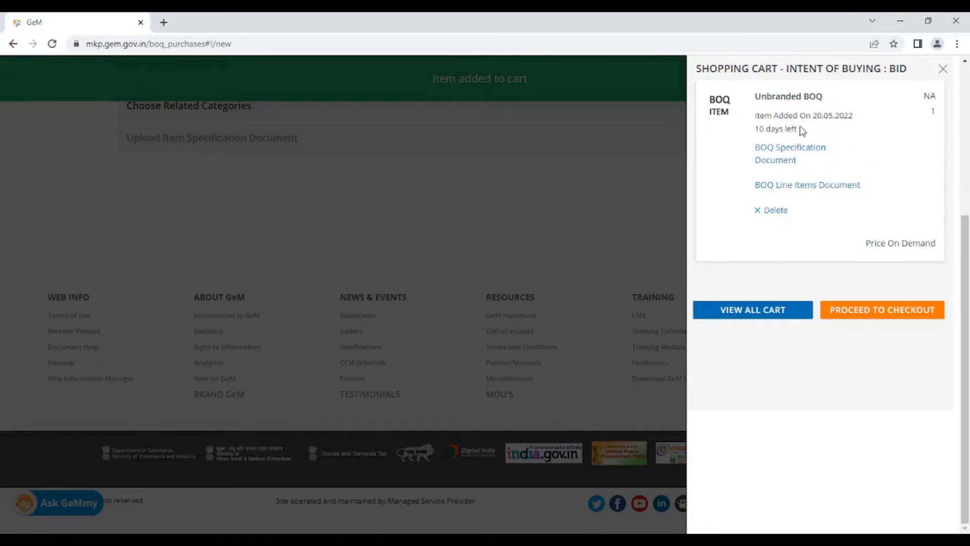
Step: Check out the Unbranded BOQ item from the full shopping cart and start creating a bid for it
left_click(781, 315)
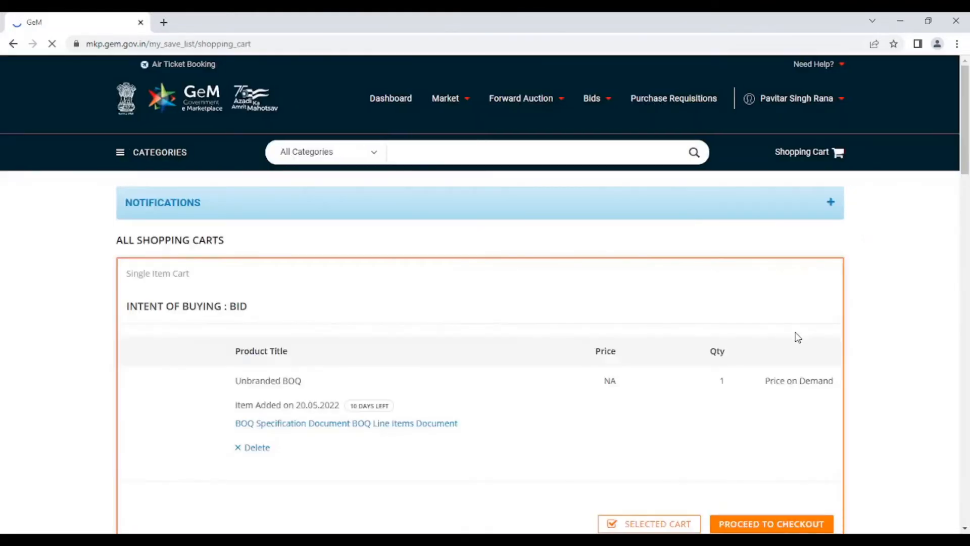
scroll(667, 344, "down", 3)
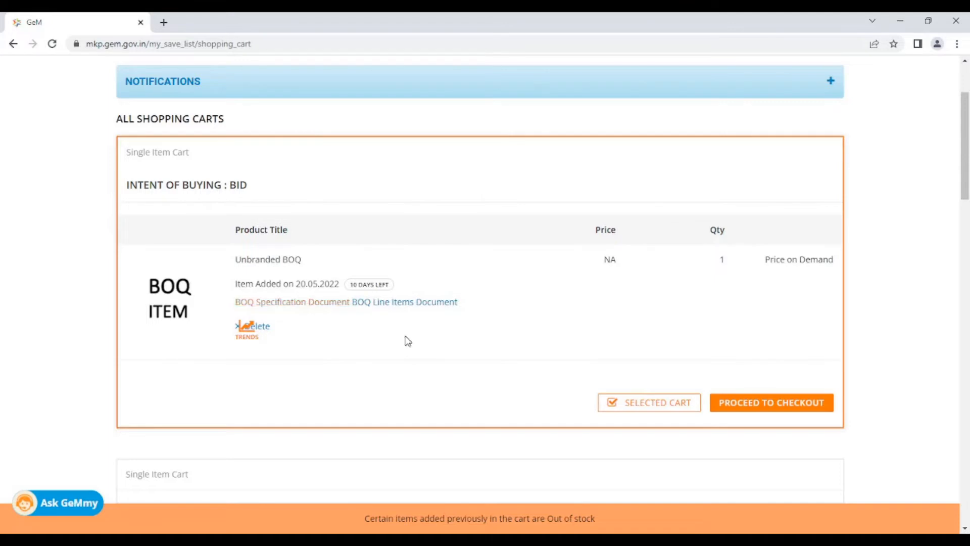
left_click(779, 407)
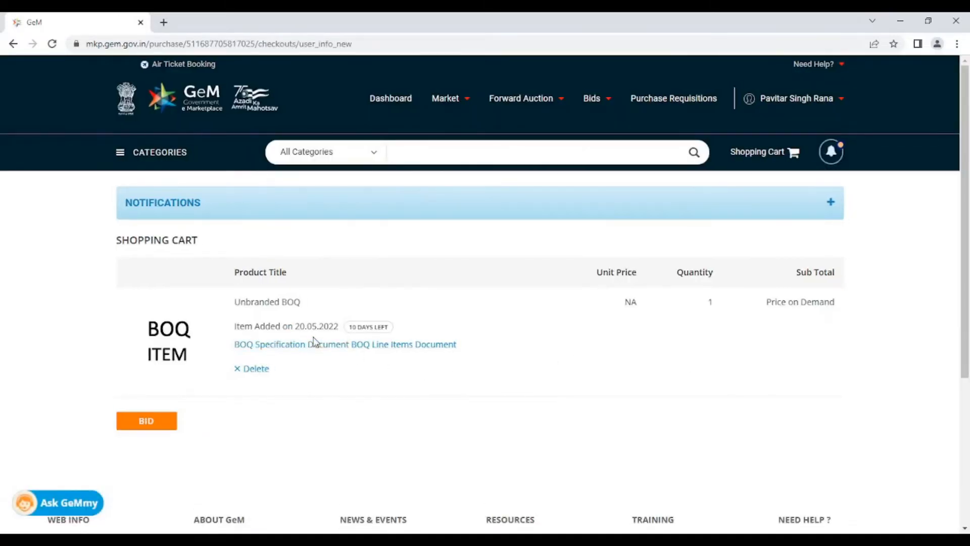
scroll(366, 393, "down", 1)
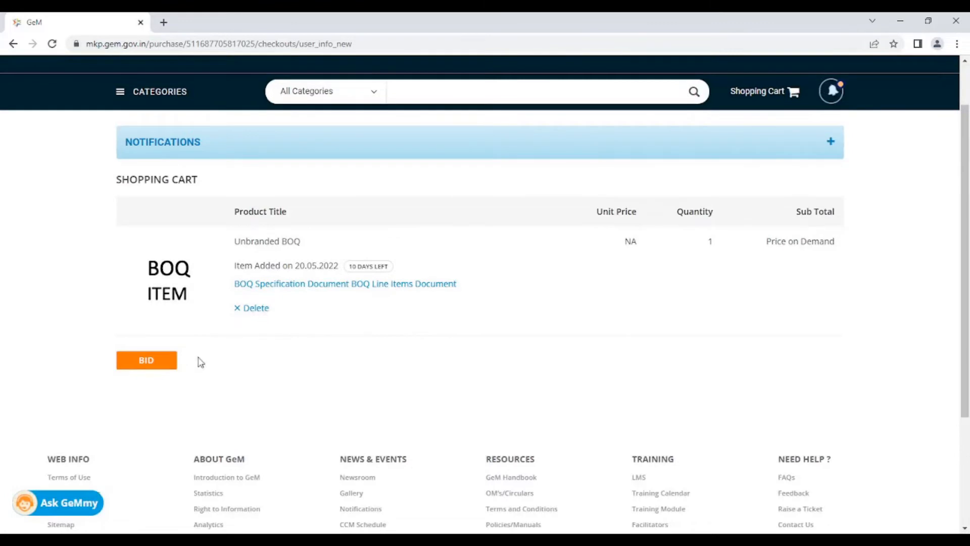
left_click(154, 362)
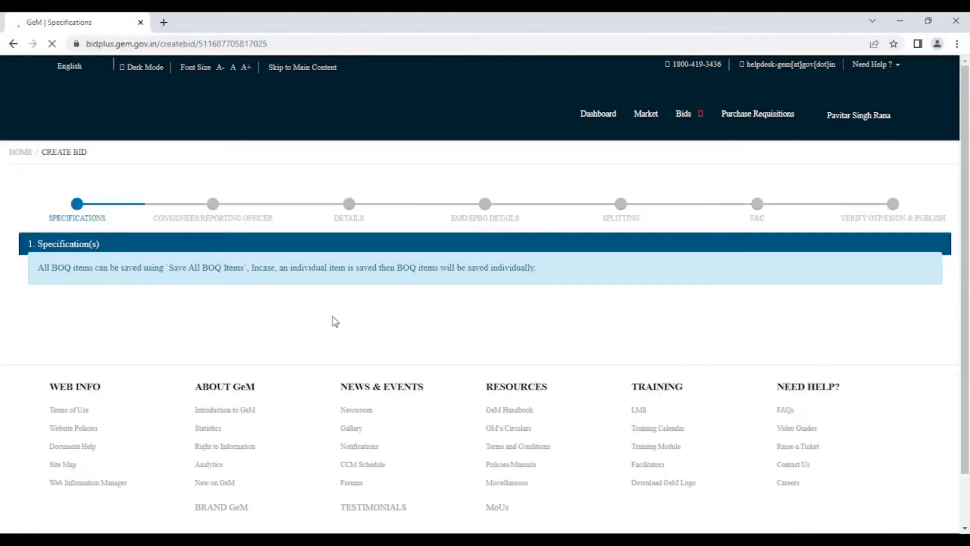
Step: Review the specification document of the NON MLLN MODEM PAIR item and download its BOQ details document
scroll(334, 321, "down", 2)
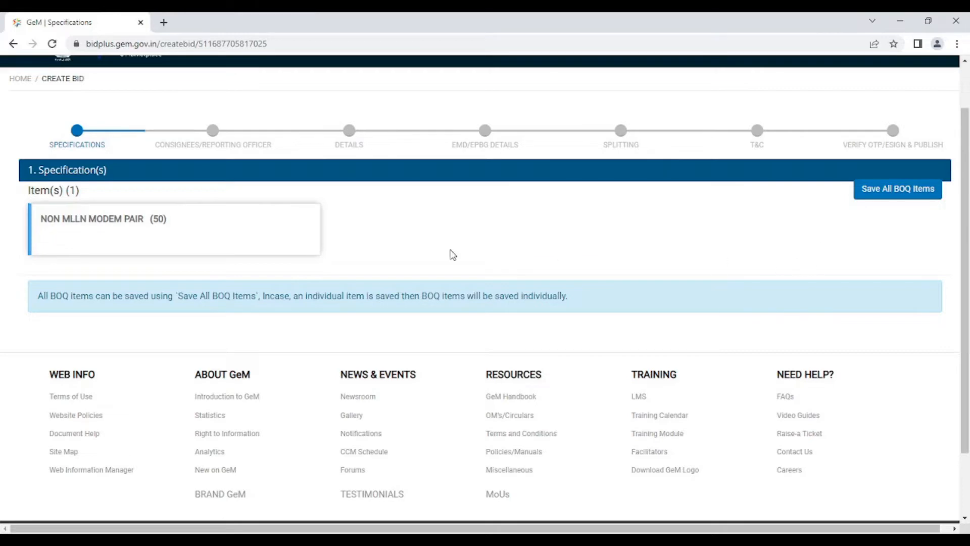
left_click(96, 222)
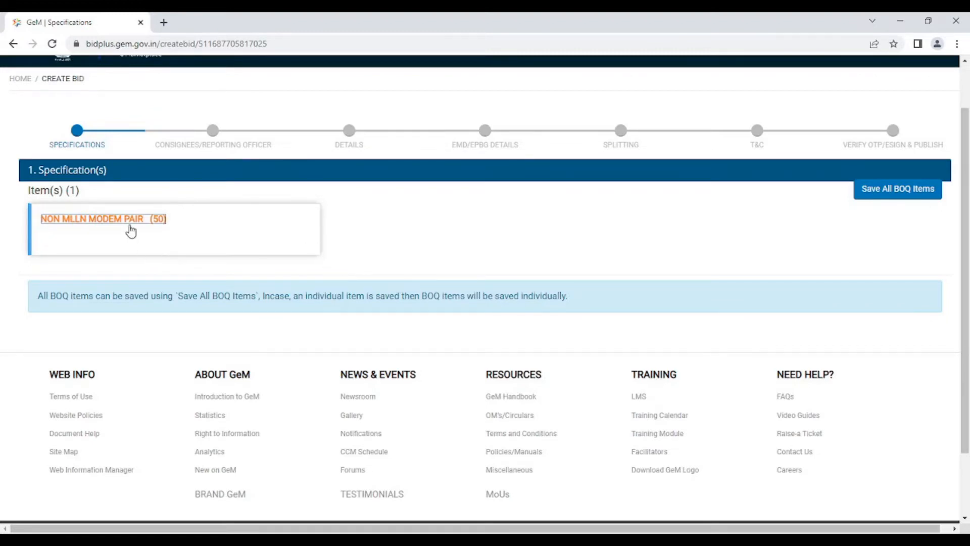
scroll(398, 253, "down", 1)
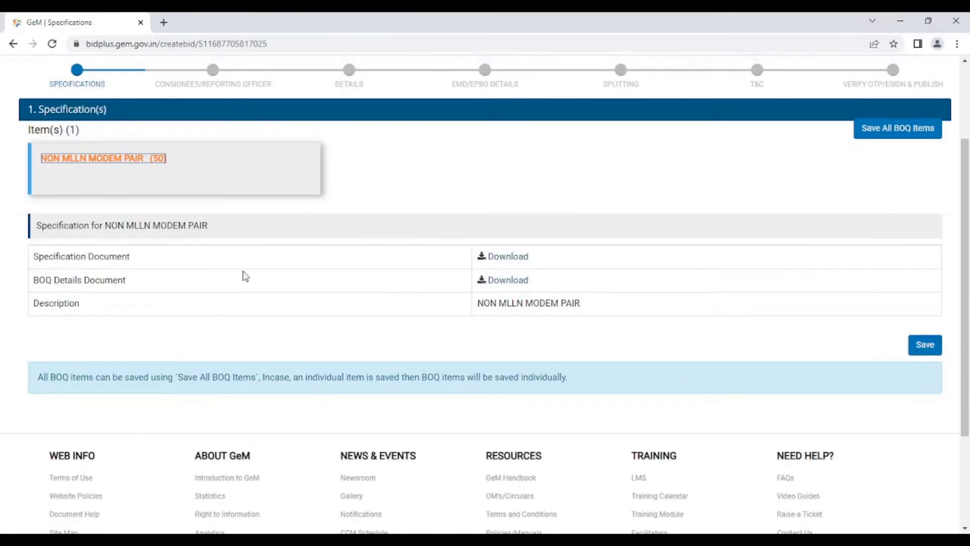
left_click(500, 259)
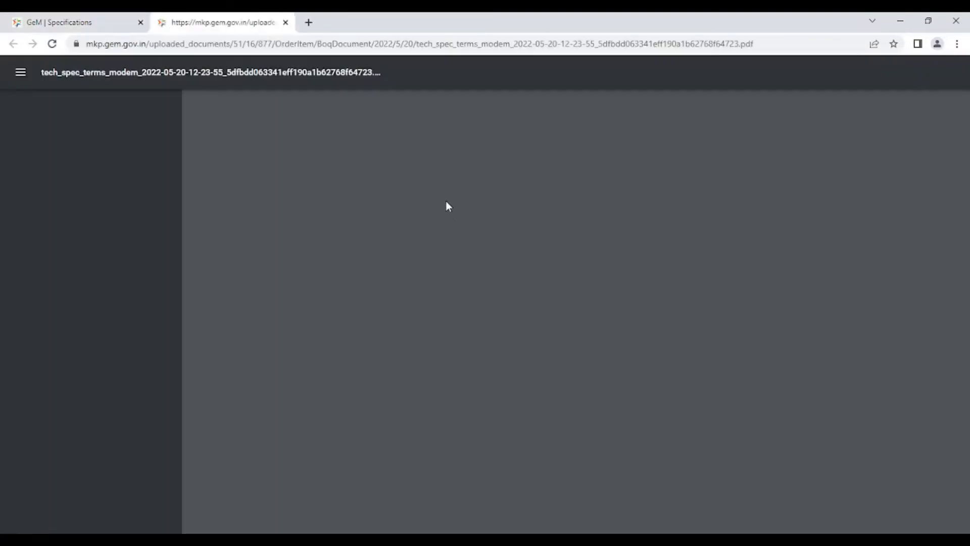
scroll(393, 238, "down", 15)
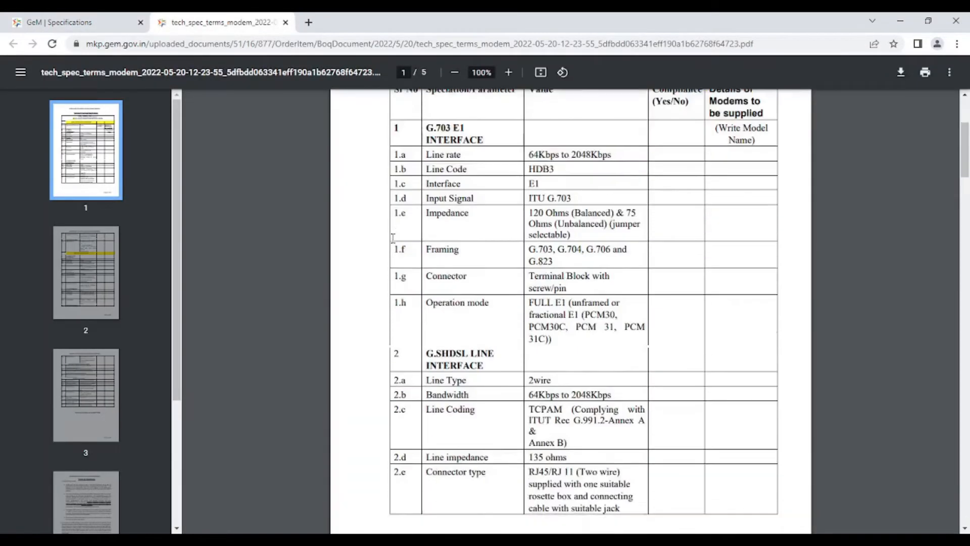
key("ctrl+shift+Tab")
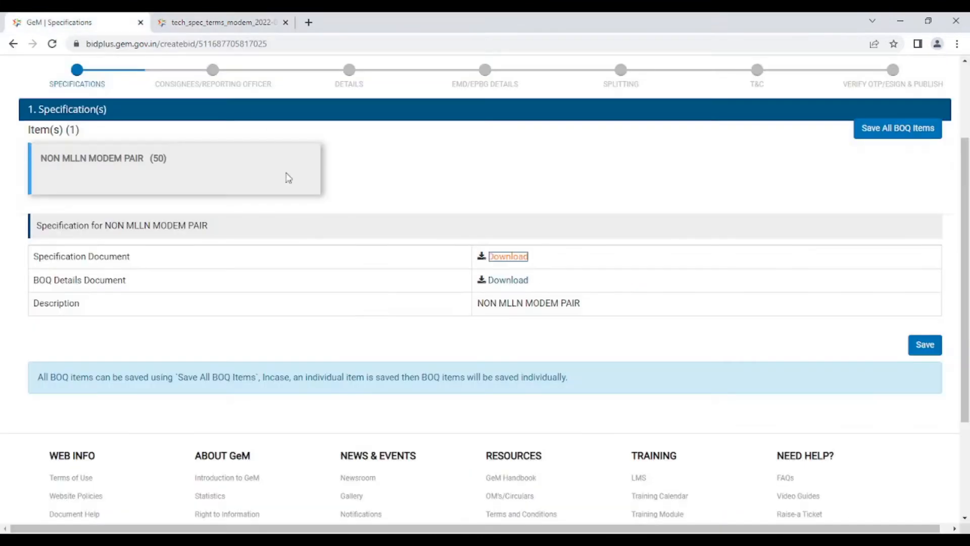
left_click(503, 281)
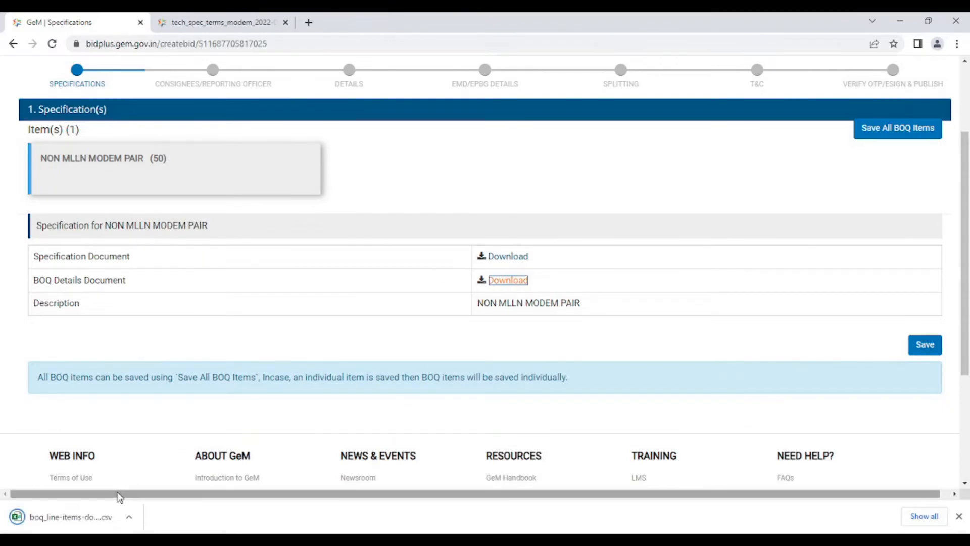
left_click(129, 518)
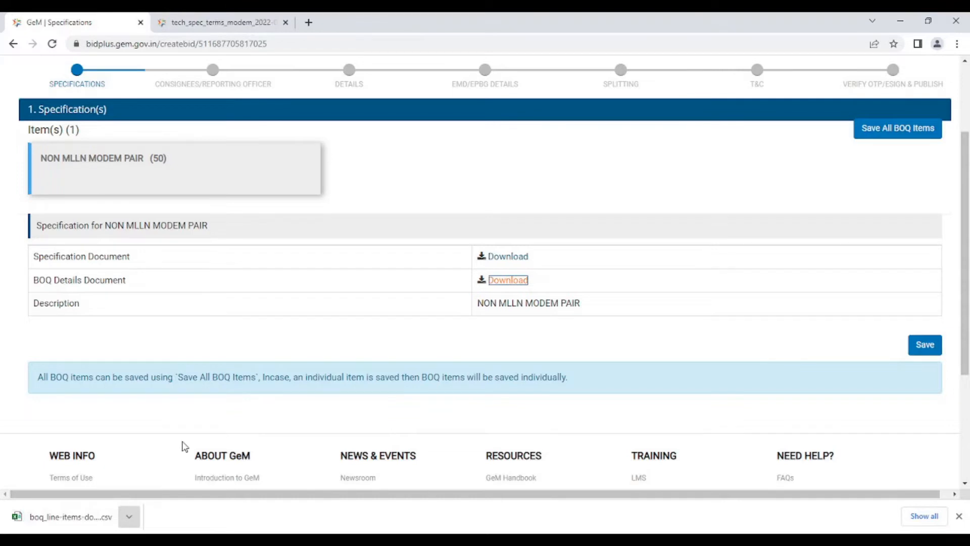
Step: Save the specification of the NON MLLN MODEM PAIR item and continue to the consignee stage
left_click(930, 346)
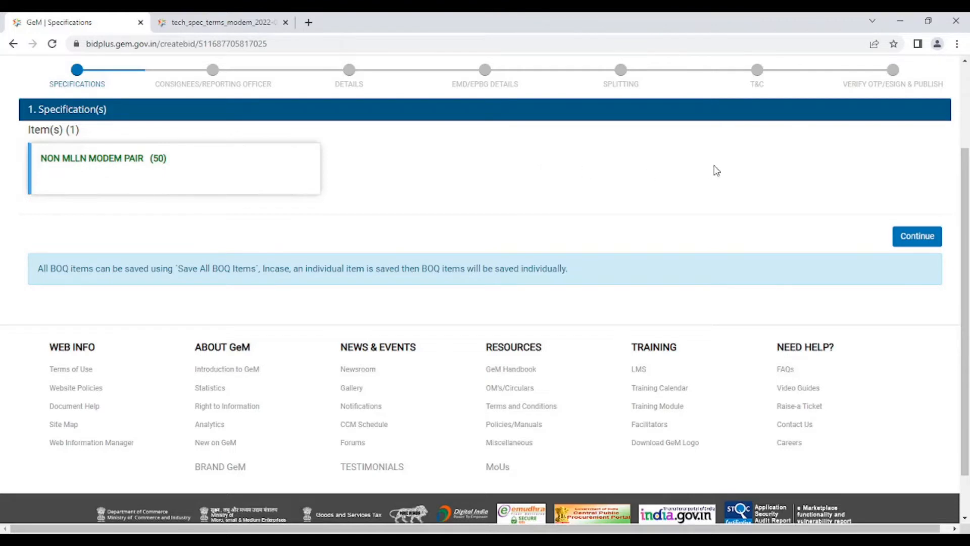
left_click(913, 241)
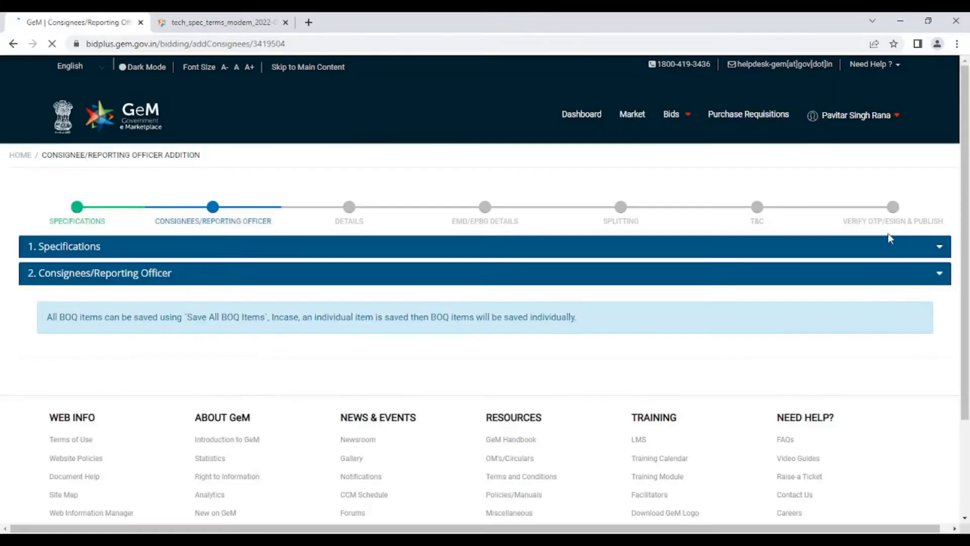
Step: Check the consignee and delivery details of the NON MLLN MODEM PAIR item, save them and continue to the bid details
scroll(263, 264, "down", 2)
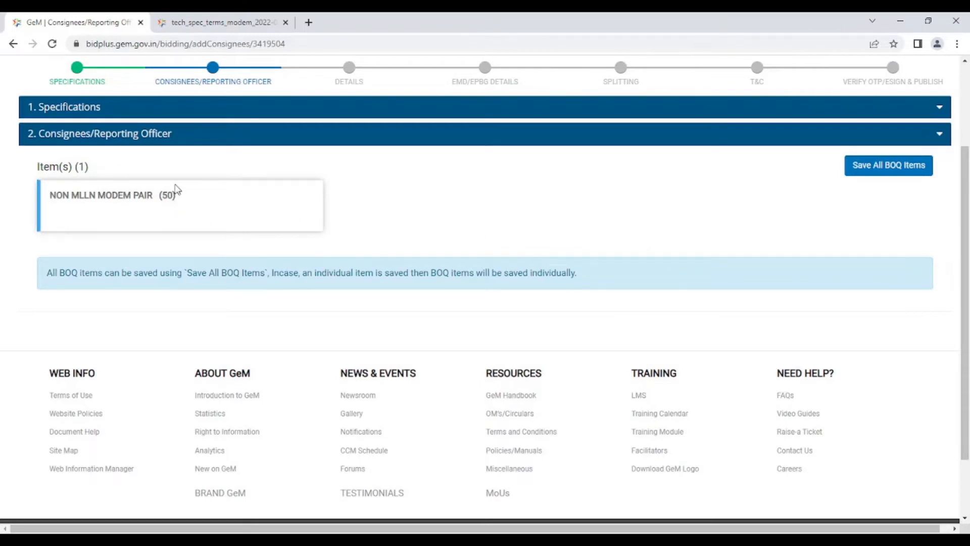
left_click(130, 195)
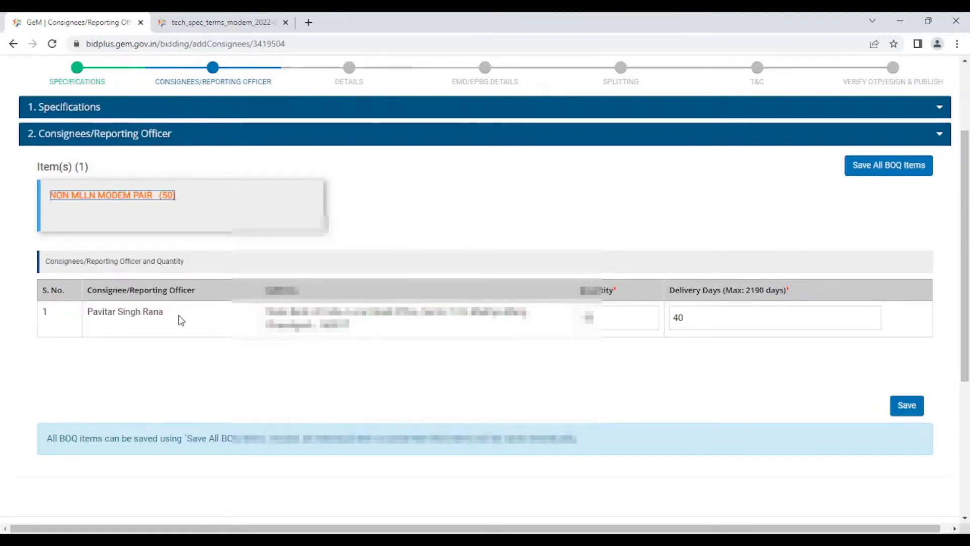
left_click_drag(180, 318, 91, 322)
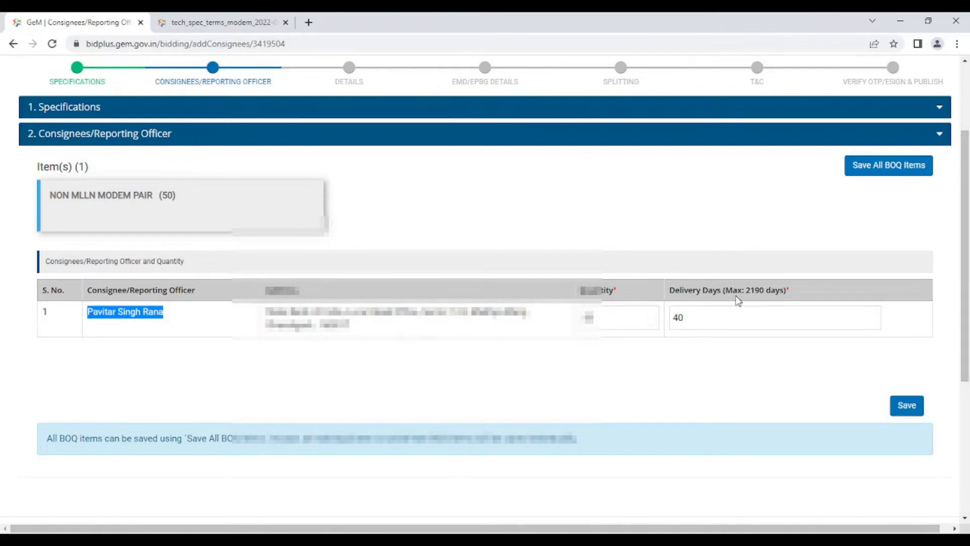
left_click(907, 407)
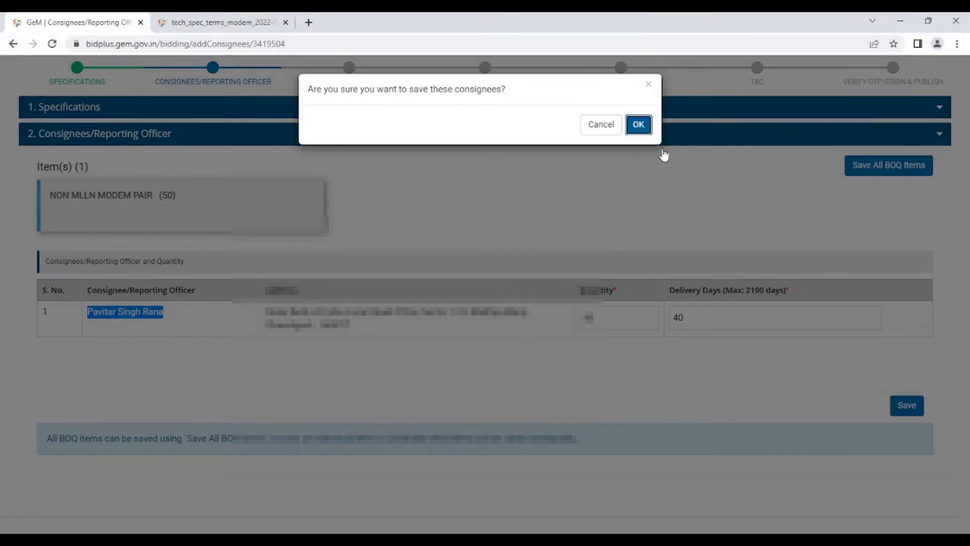
left_click(640, 129)
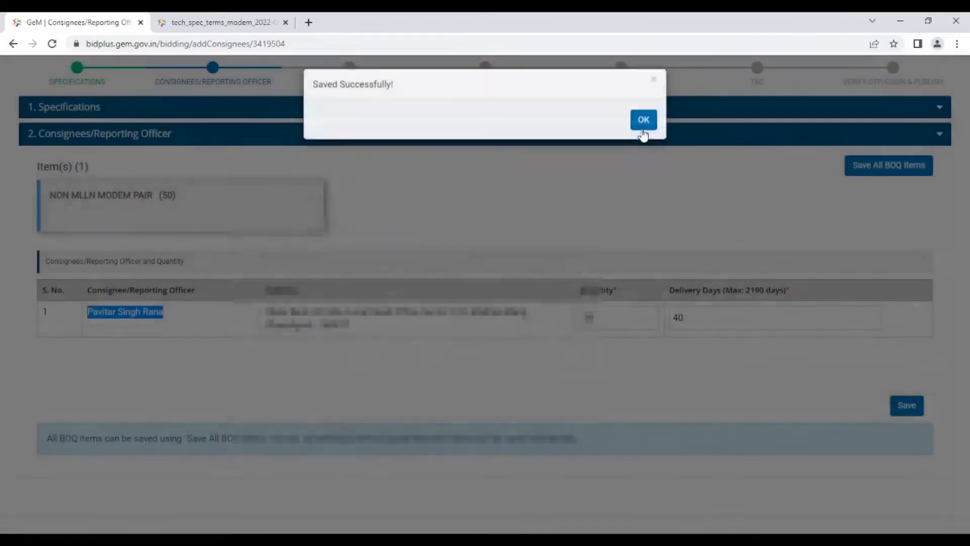
left_click(640, 128)
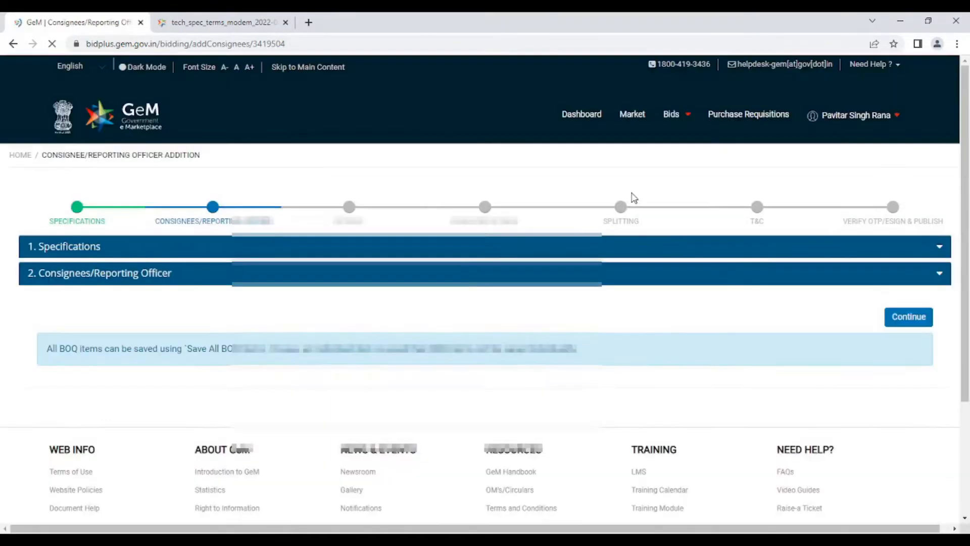
scroll(634, 198, "down", 1)
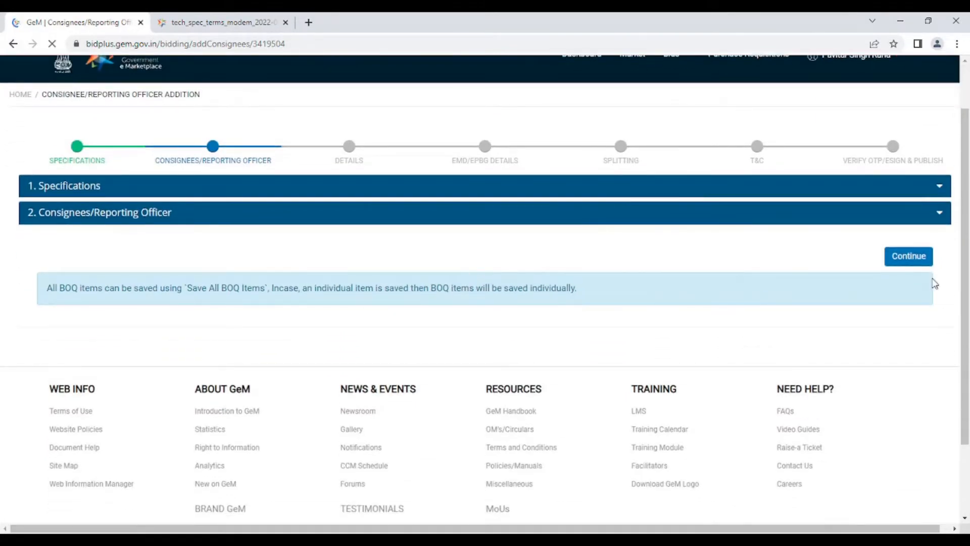
left_click(918, 257)
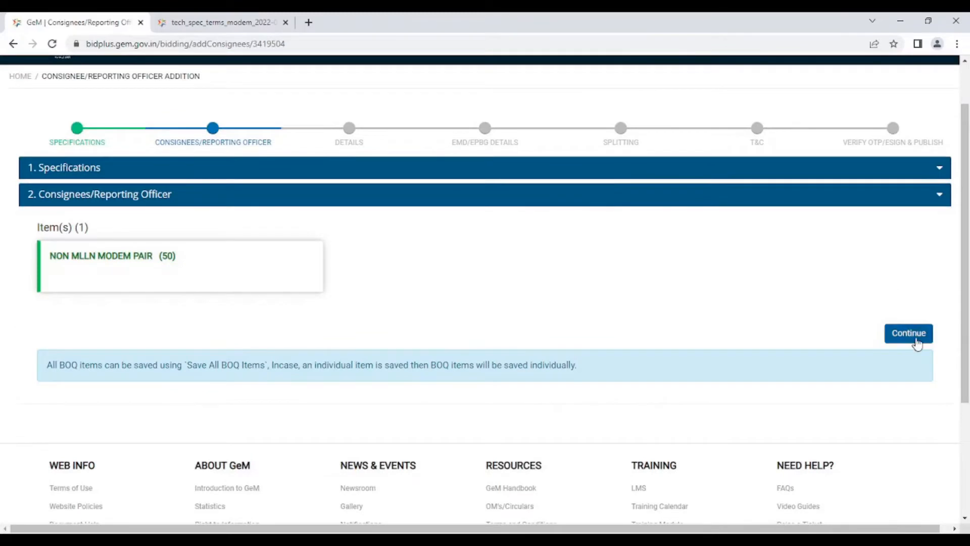
left_click(917, 343)
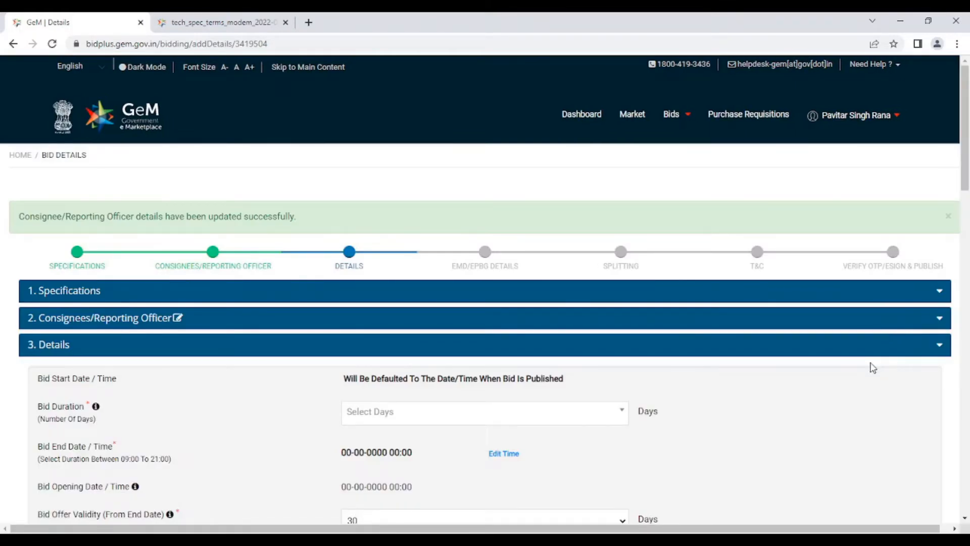
Step: Set the bid duration to 12 days and accept the updated bid end date
scroll(873, 368, "down", 3)
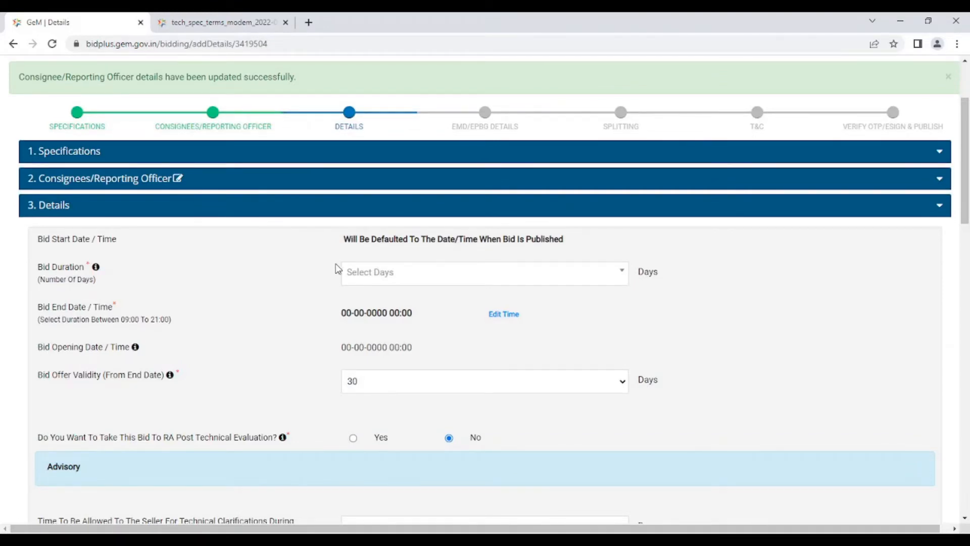
left_click(485, 274)
scroll(511, 334, "down", 4)
scroll(524, 347, "down", 6)
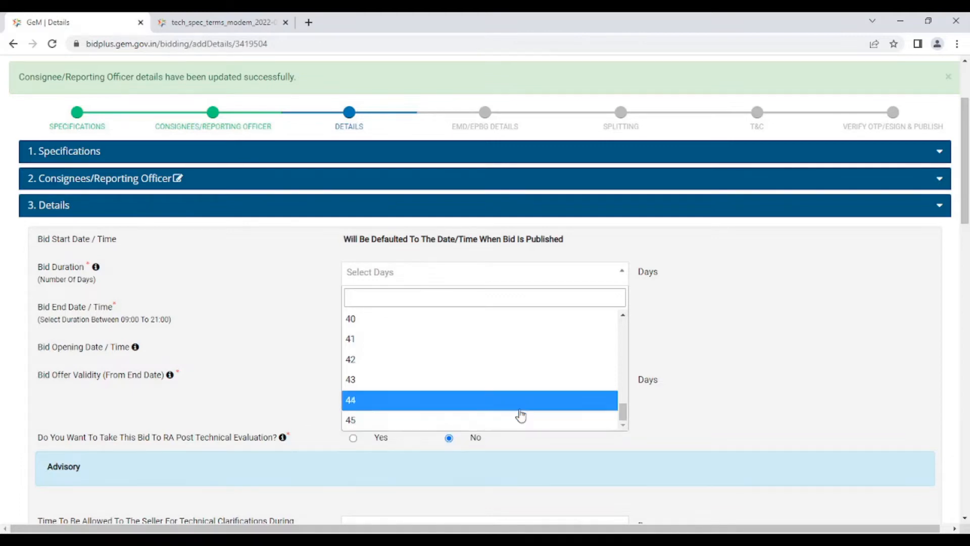
scroll(529, 387, "up", 10)
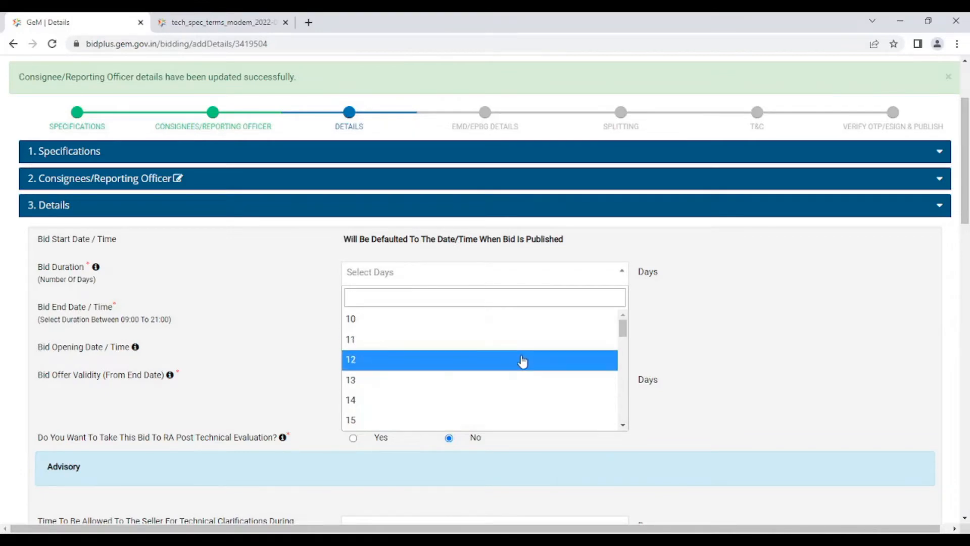
left_click(522, 361)
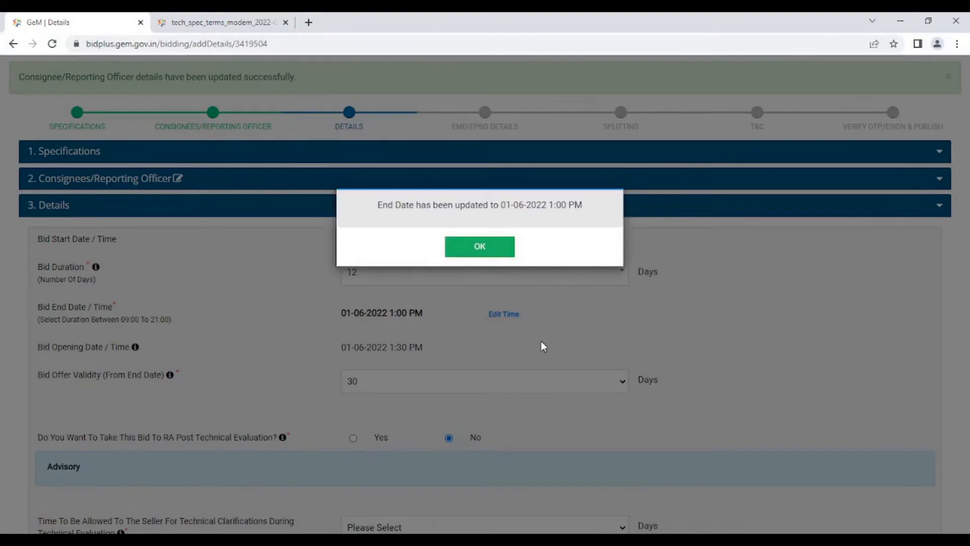
left_click(509, 250)
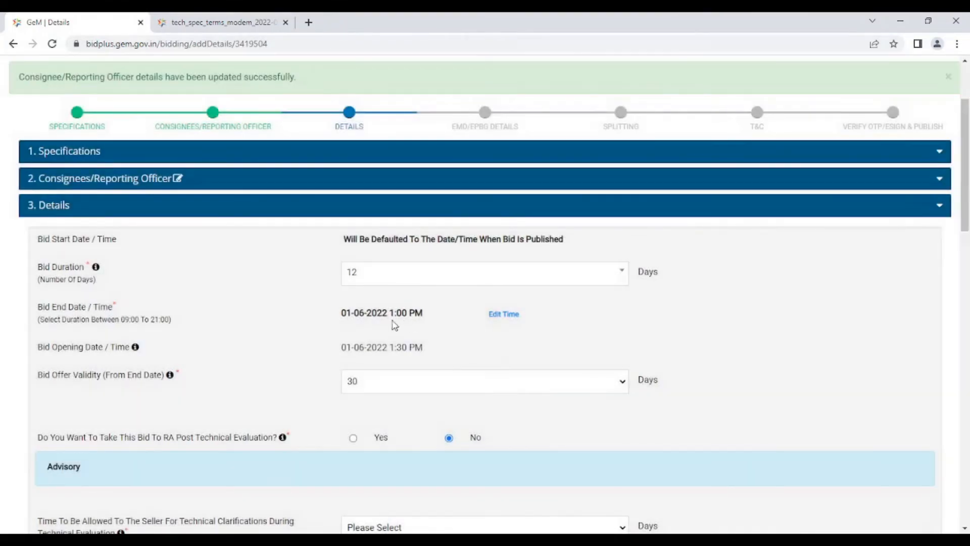
Step: Set the bid offer validity from the end date to 80 days
scroll(401, 329, "down", 2)
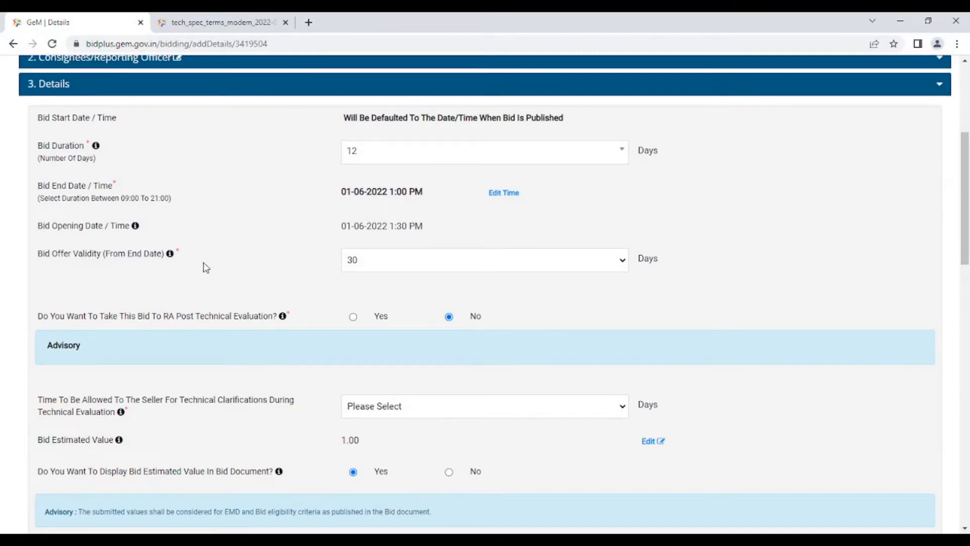
left_click(623, 263)
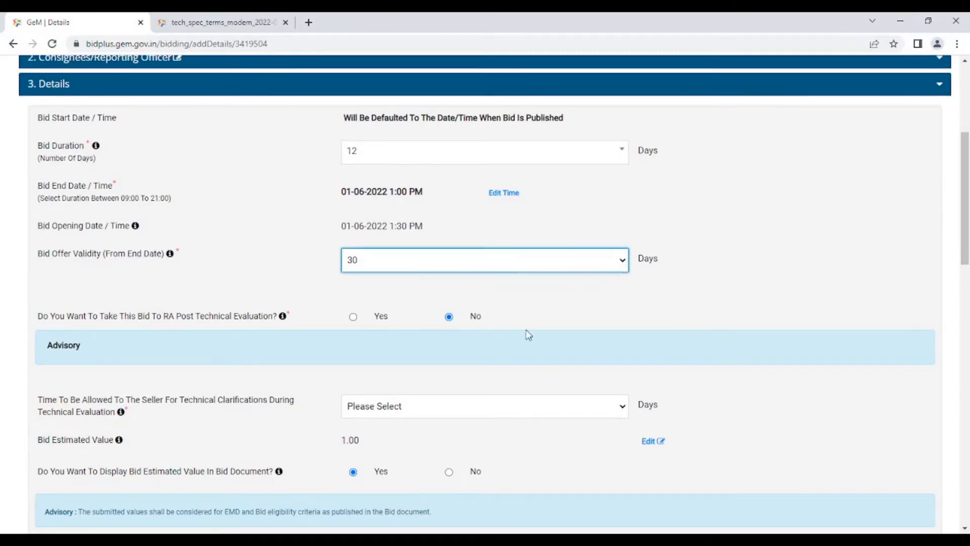
left_click(524, 432)
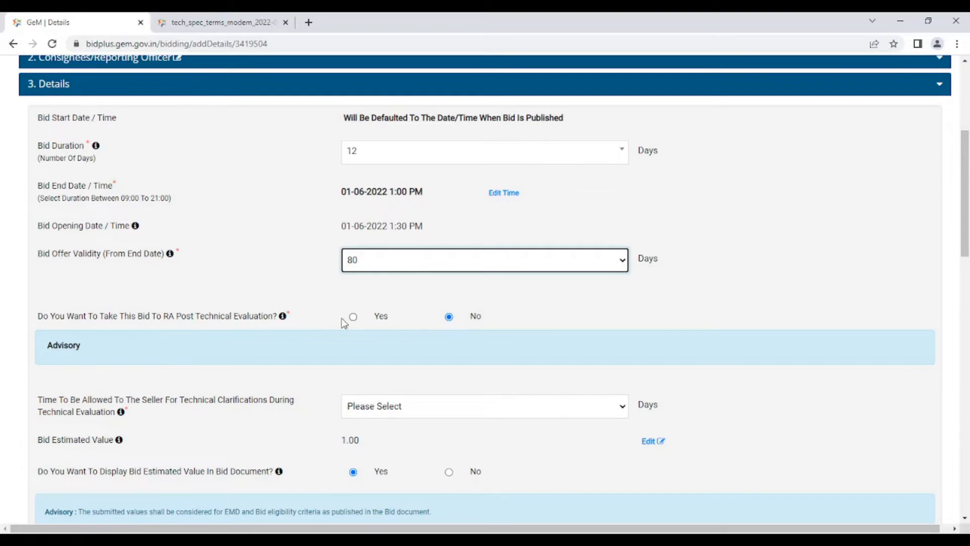
Step: Enable taking the bid to RA after technical evaluation, with the qualification rule "Eliminate only H1 bidder"
left_click(354, 318)
scroll(430, 379, "down", 1)
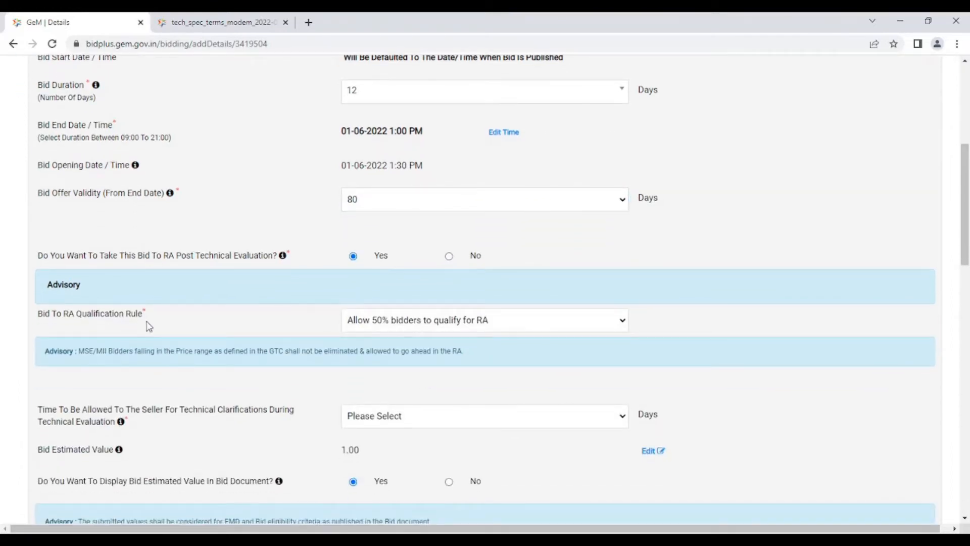
left_click(570, 324)
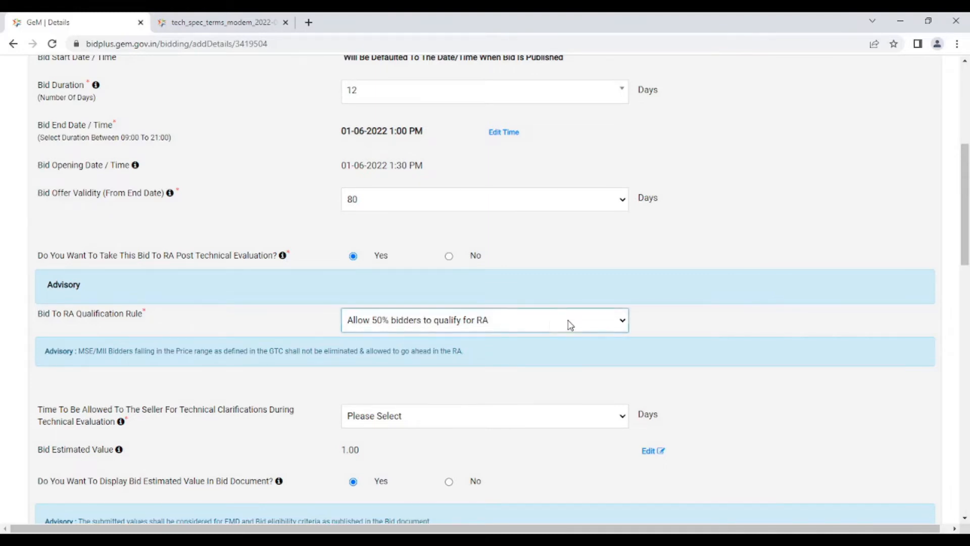
left_click(514, 352)
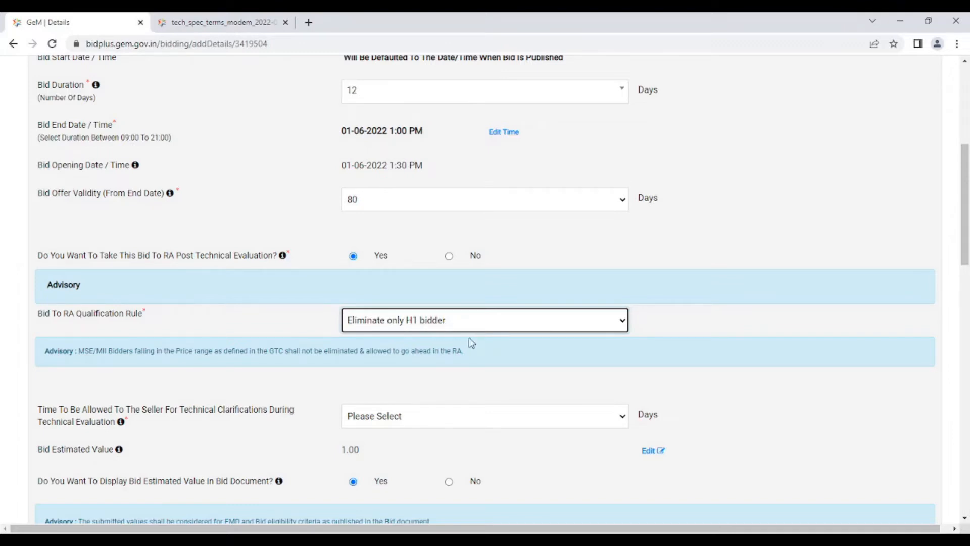
Step: Set the time allowed to the seller for technical clarifications during technical evaluation to 2 days
scroll(454, 336, "down", 2)
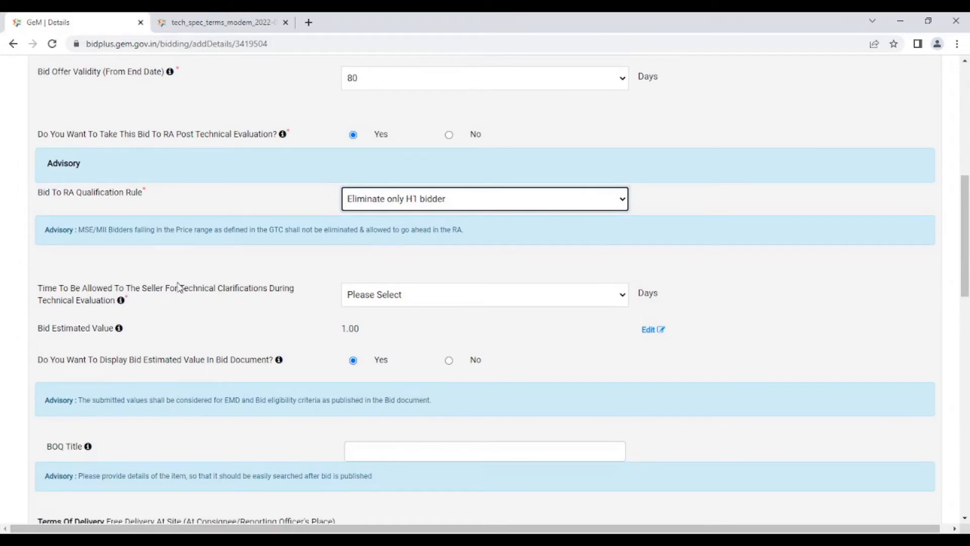
left_click(500, 303)
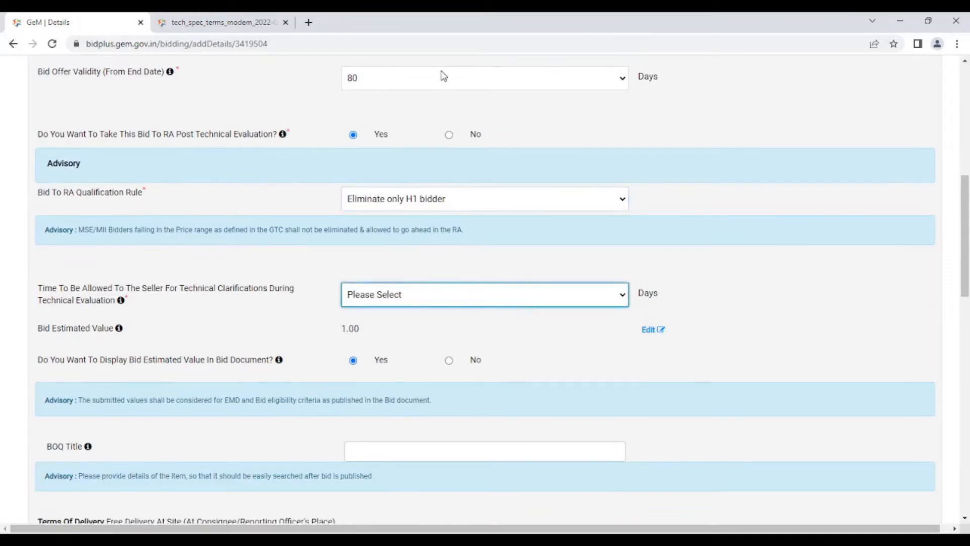
key("2")
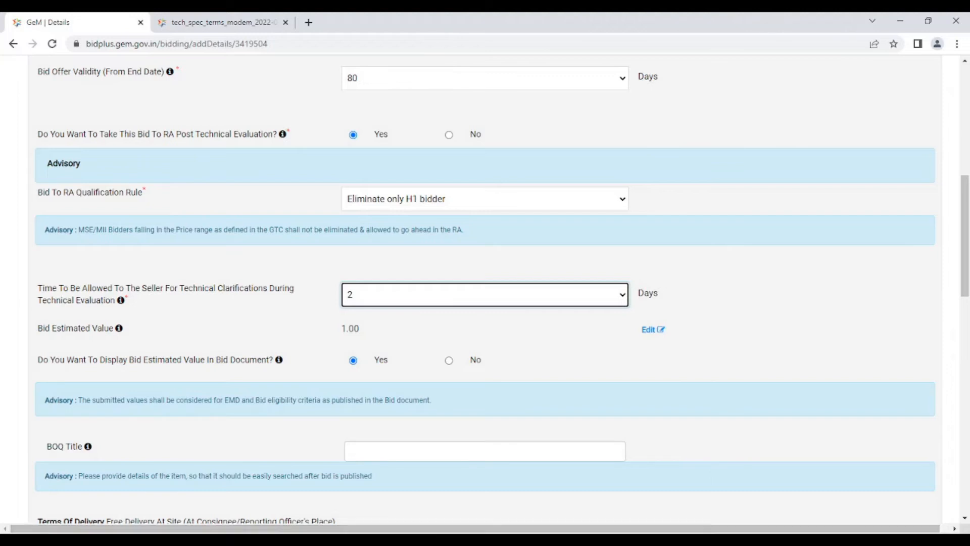
scroll(379, 490, "down", 3)
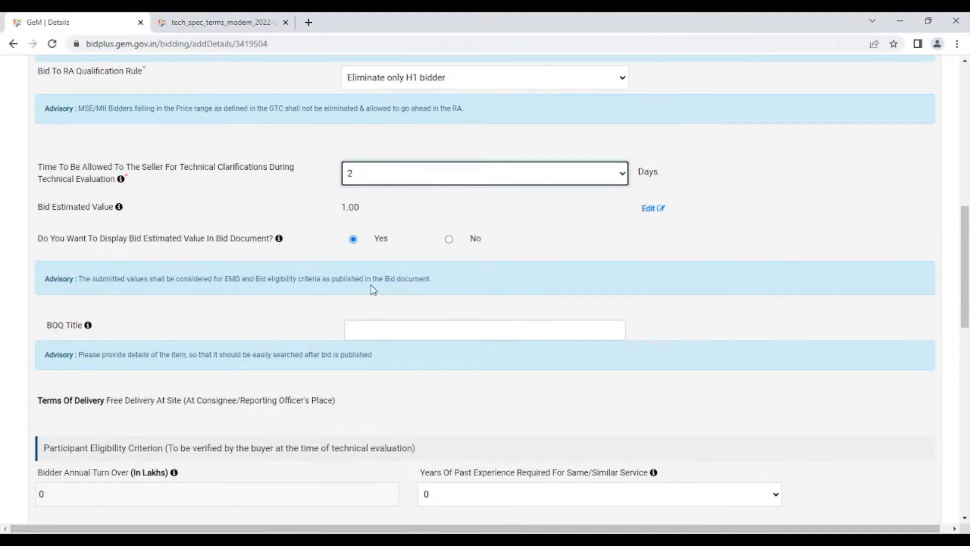
left_click(385, 329)
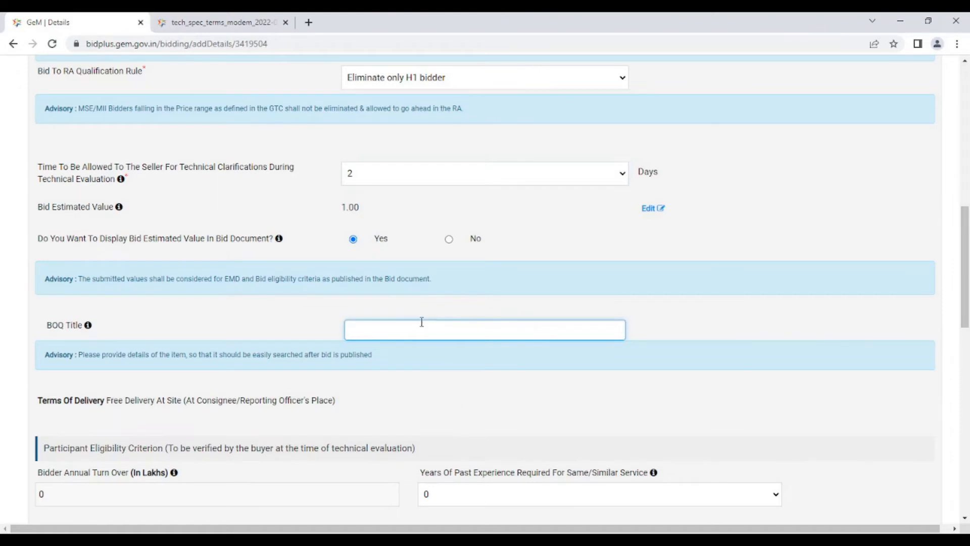
scroll(423, 323, "down", 1)
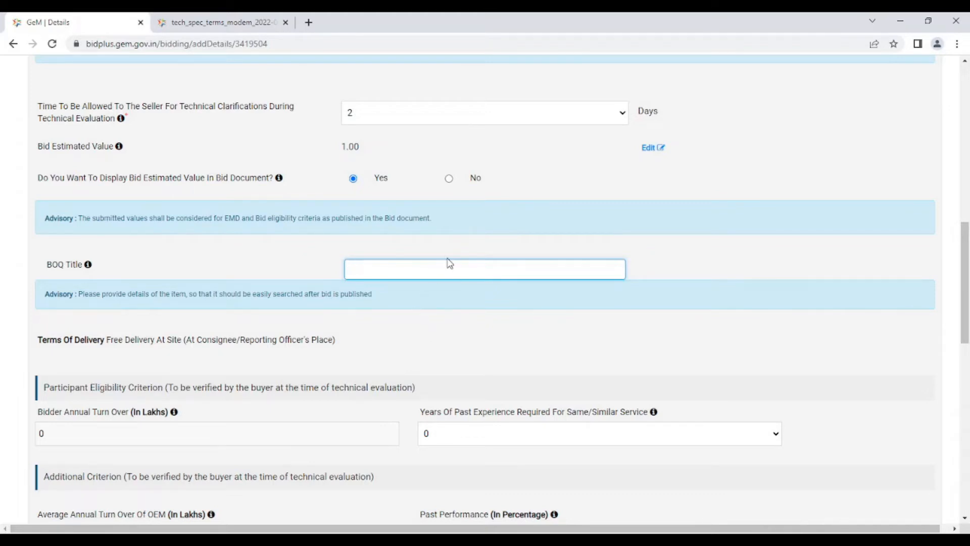
key("alt+Tab")
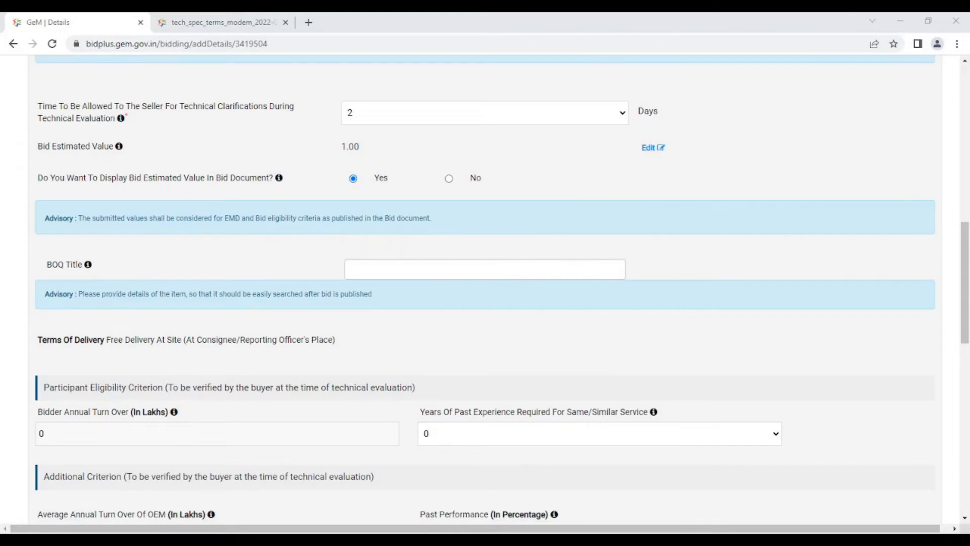
left_click(363, 275)
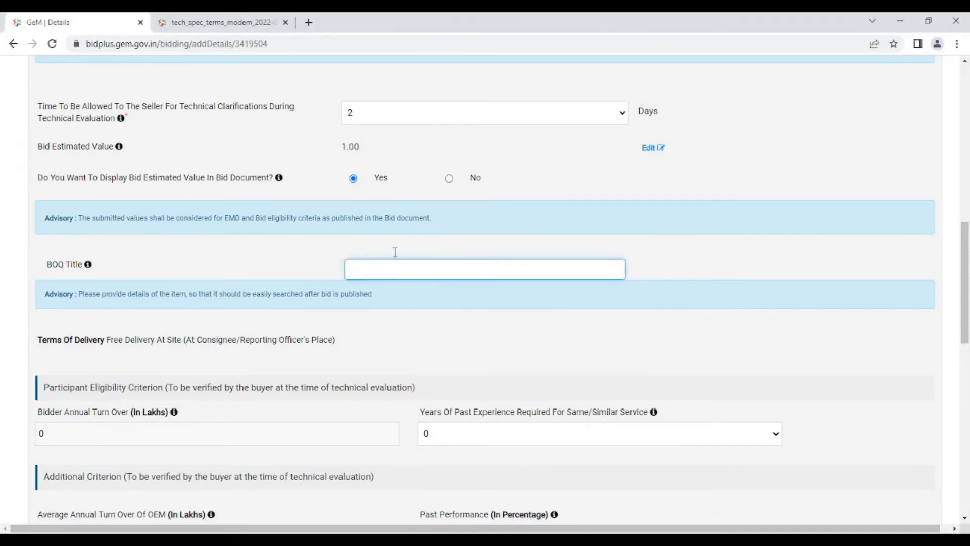
left_click(406, 122)
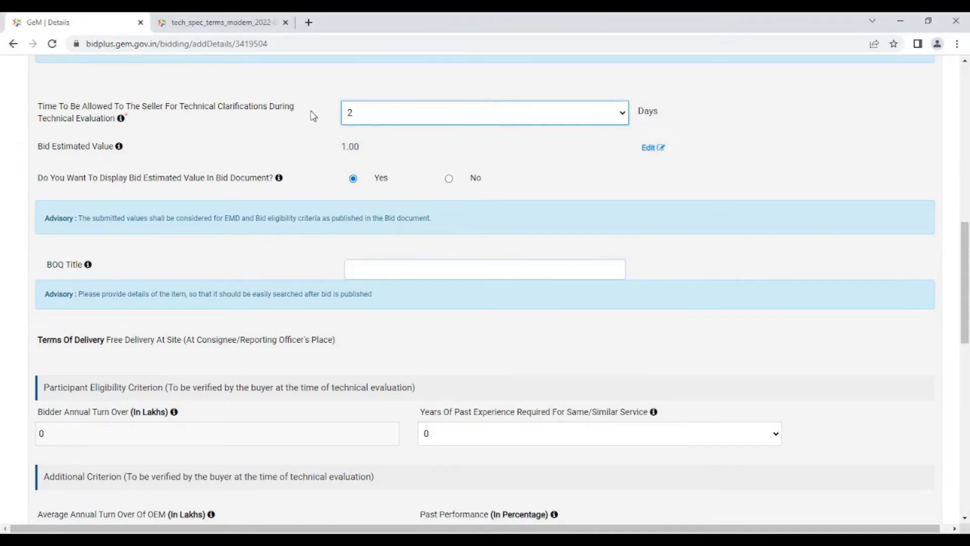
left_click(747, 210)
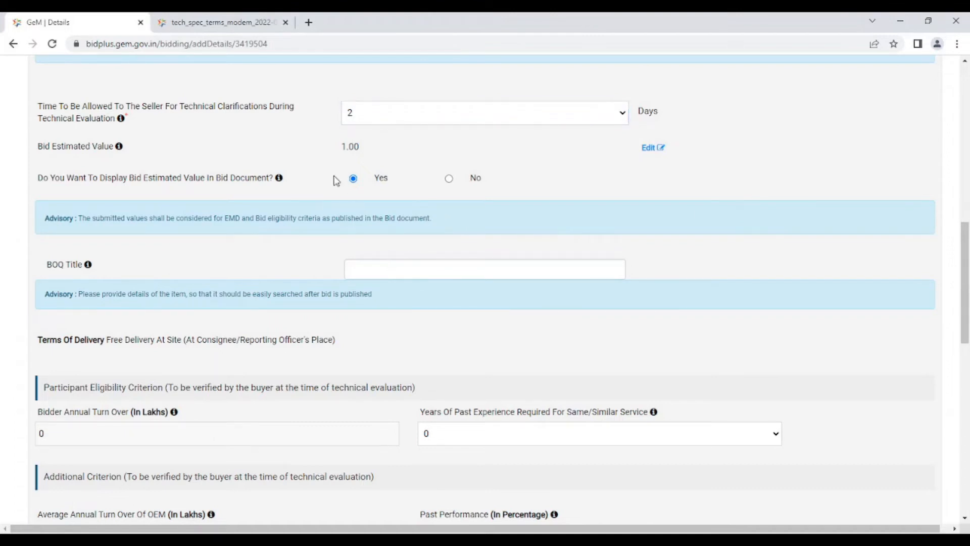
Step: Edit the bid estimated value and set it to 800000
left_click(656, 149)
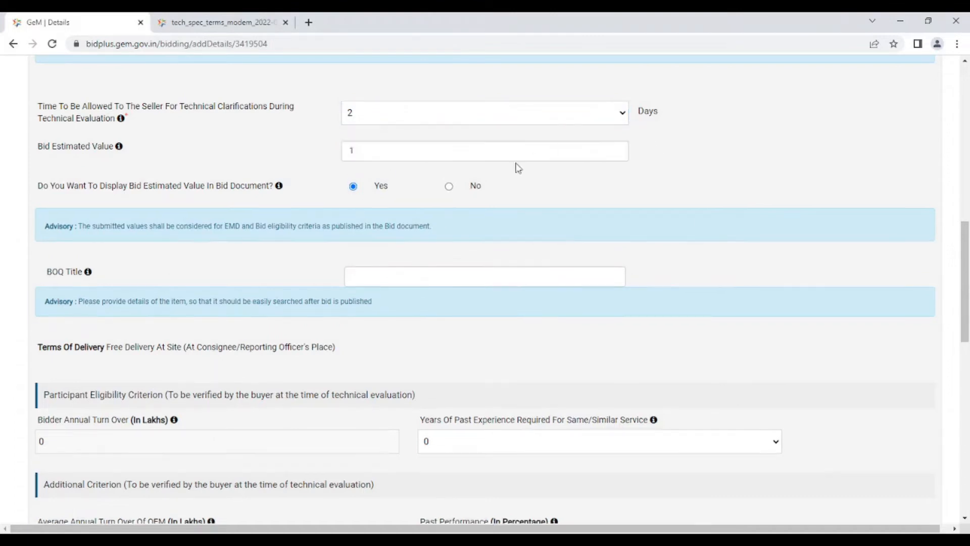
left_click(416, 157)
type("8")
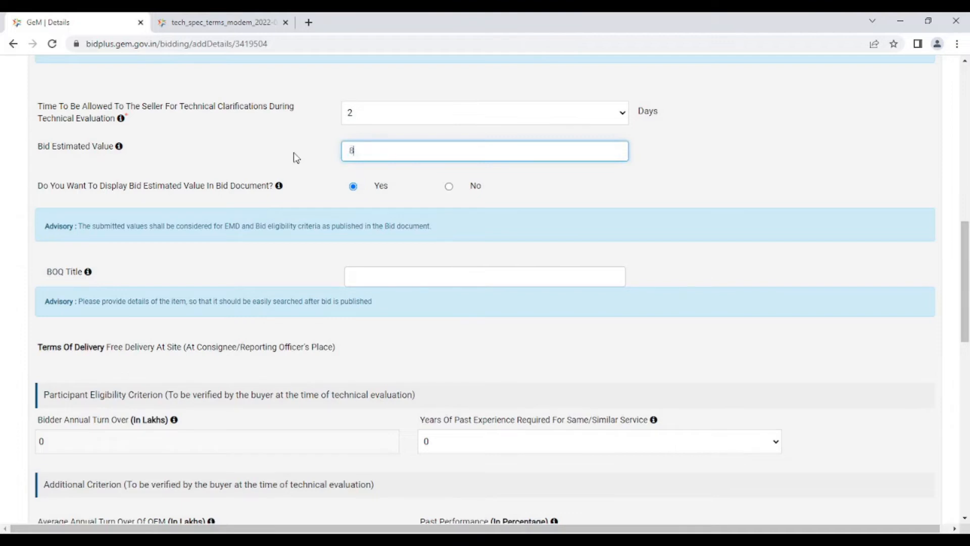
type("00000")
Step: Enter "50 pair NON MLLN MODEMs" as the BOQ title
scroll(363, 209, "down", 1)
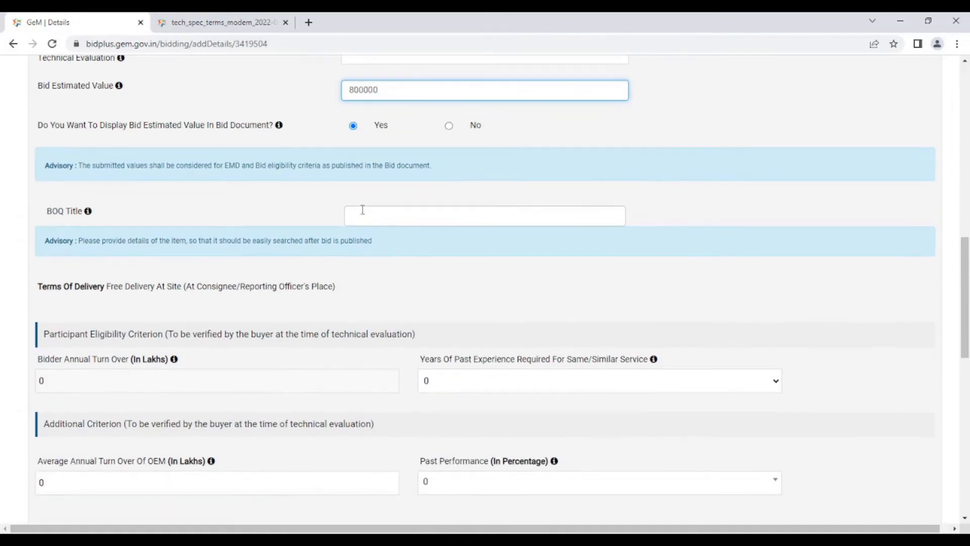
left_click(399, 215)
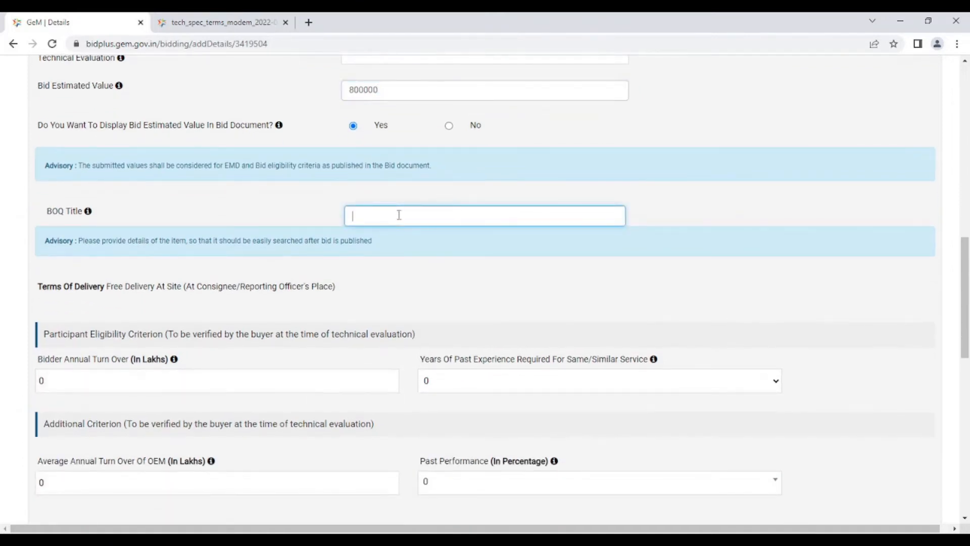
type("50 pair NON MLLN Mode")
key("BackSpace")
key("BackSpace")
key("BackSpace")
type("ODEMs")
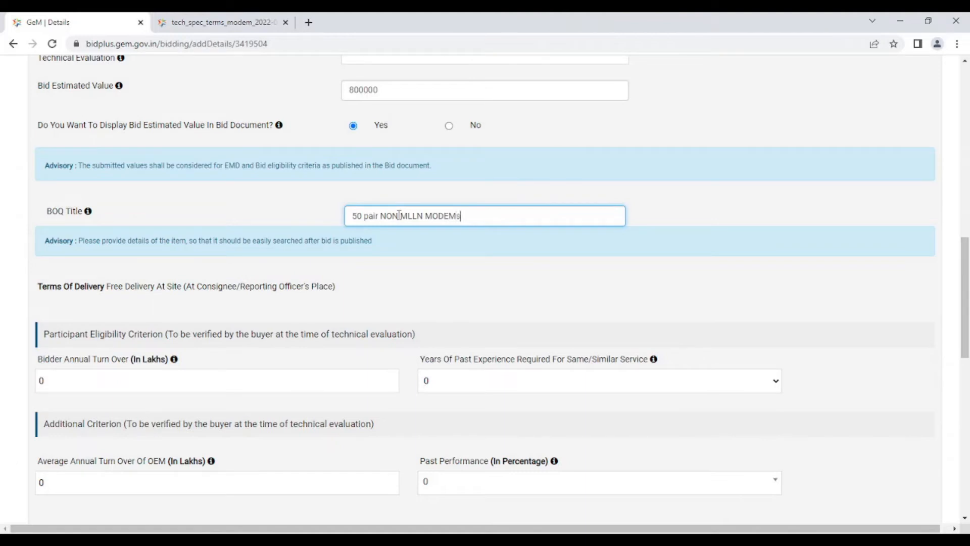
left_click(399, 214)
key("End")
Step: Set the years of past experience required for same/similar service to 2, and return it to 0
scroll(396, 262, "down", 2)
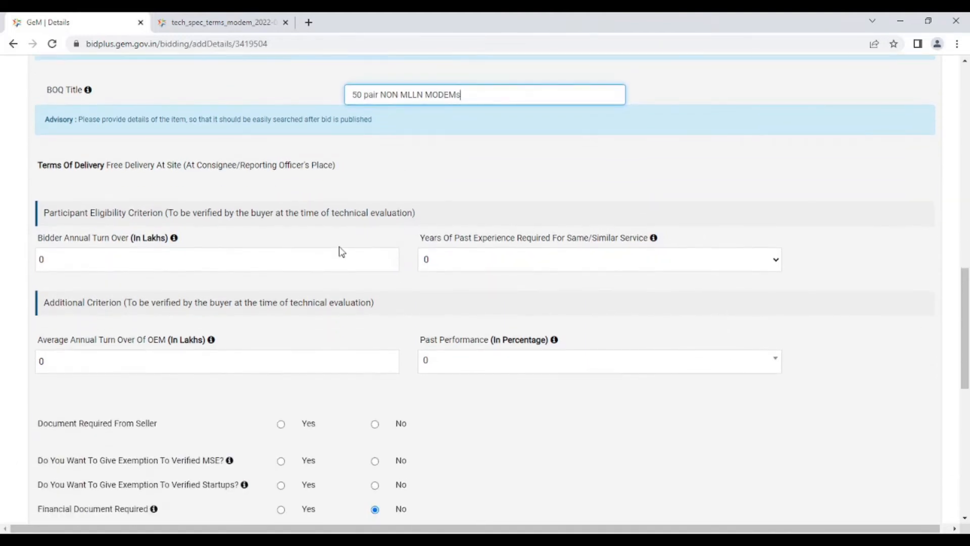
scroll(128, 154, "down", 1)
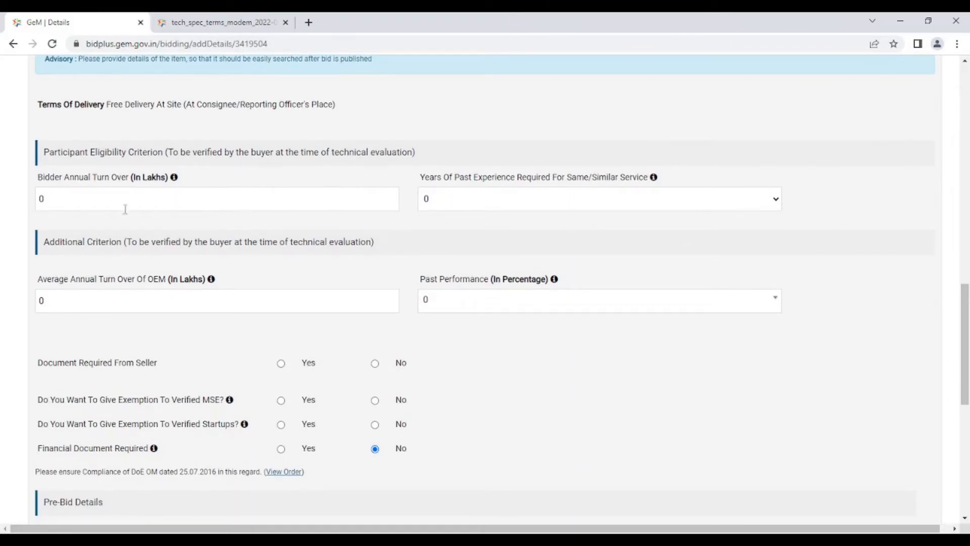
left_click(42, 199)
left_click_drag(23, 196, 15, 196)
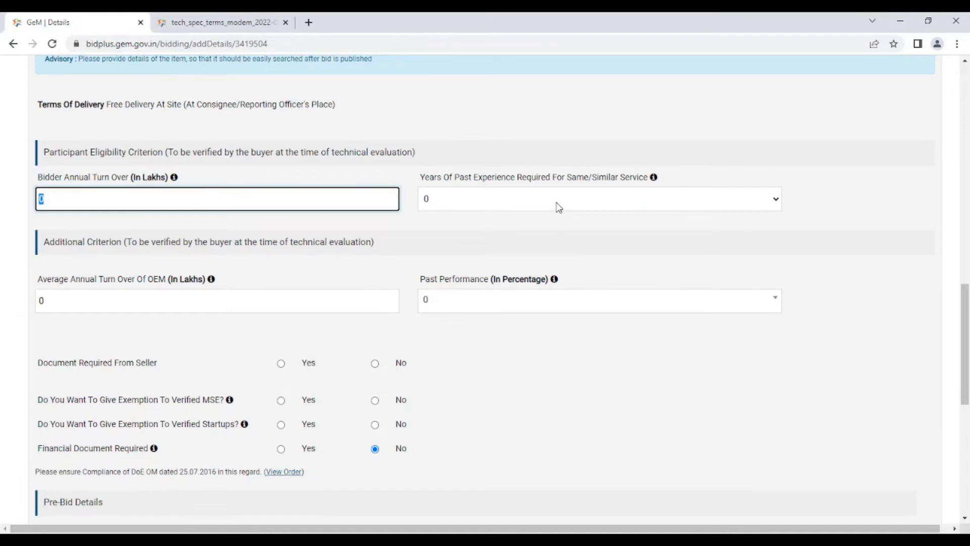
key("Tab")
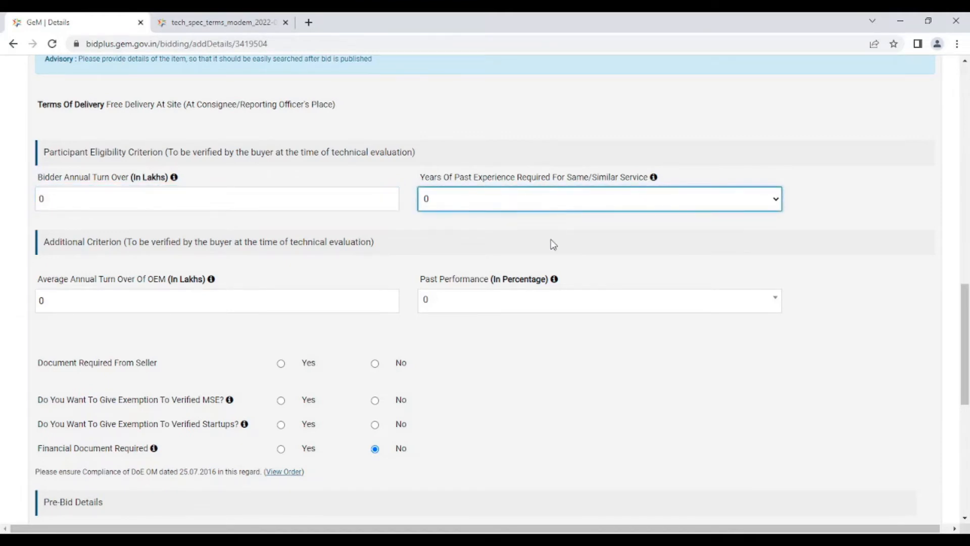
key("2")
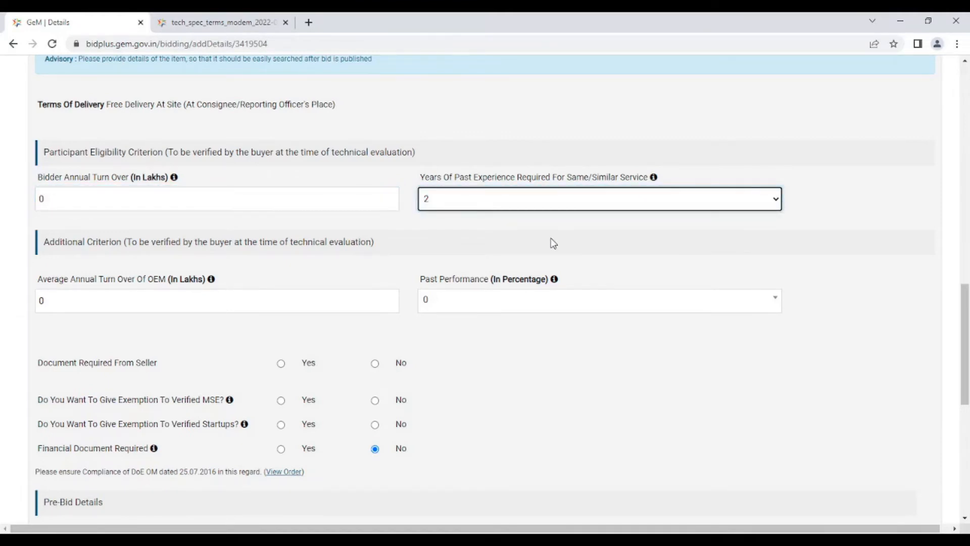
left_click(534, 196)
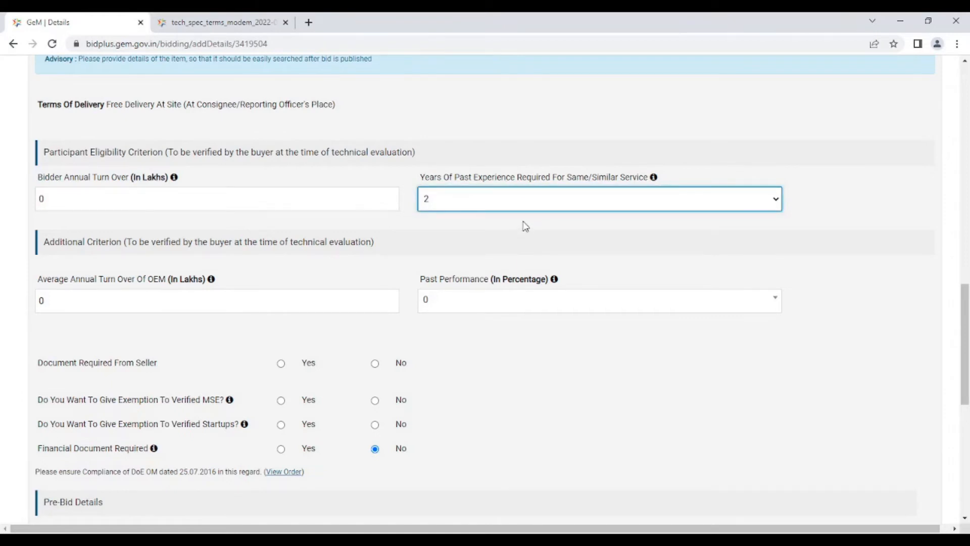
key("0")
Step: Set the average annual turnover of the OEM to 32 lakhs in the additional criterion section
scroll(360, 273, "down", 1)
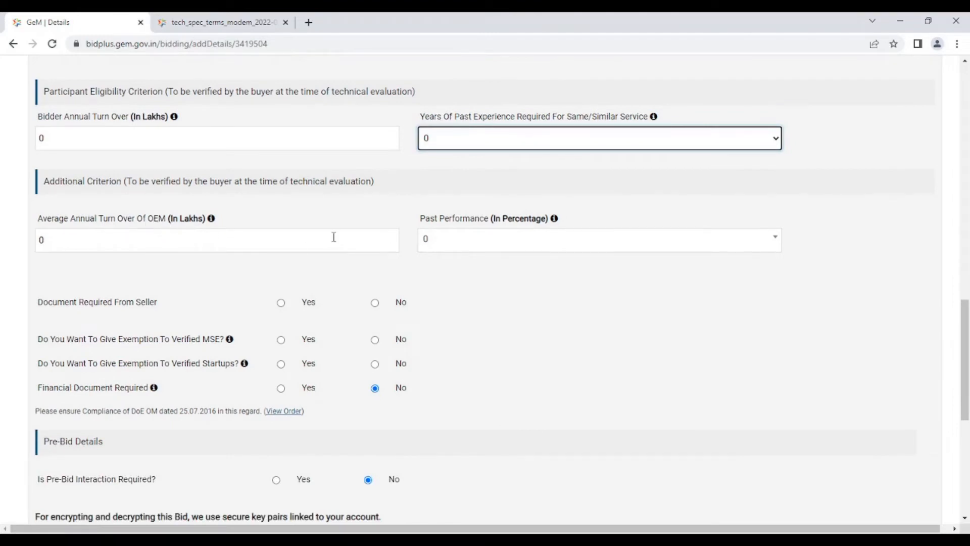
scroll(259, 240, "up", 2)
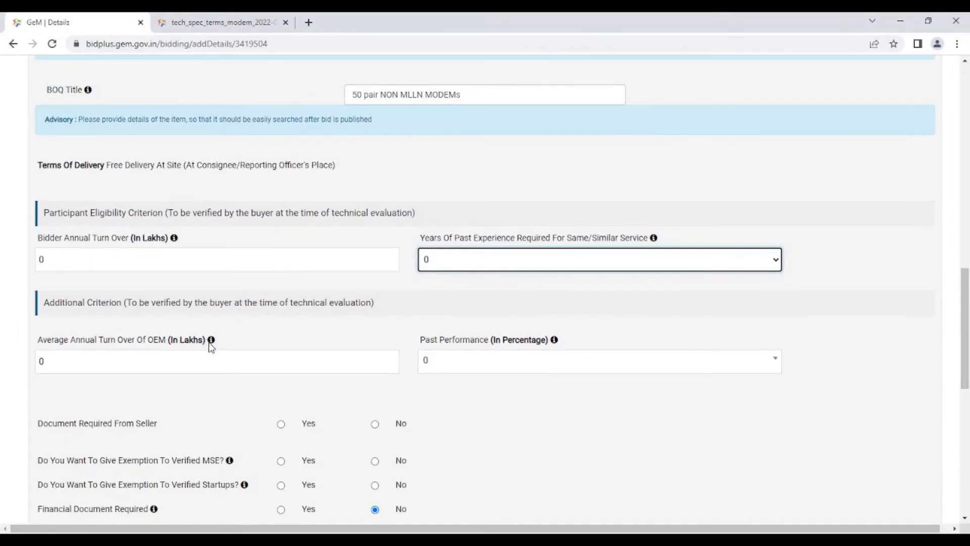
key("Tab")
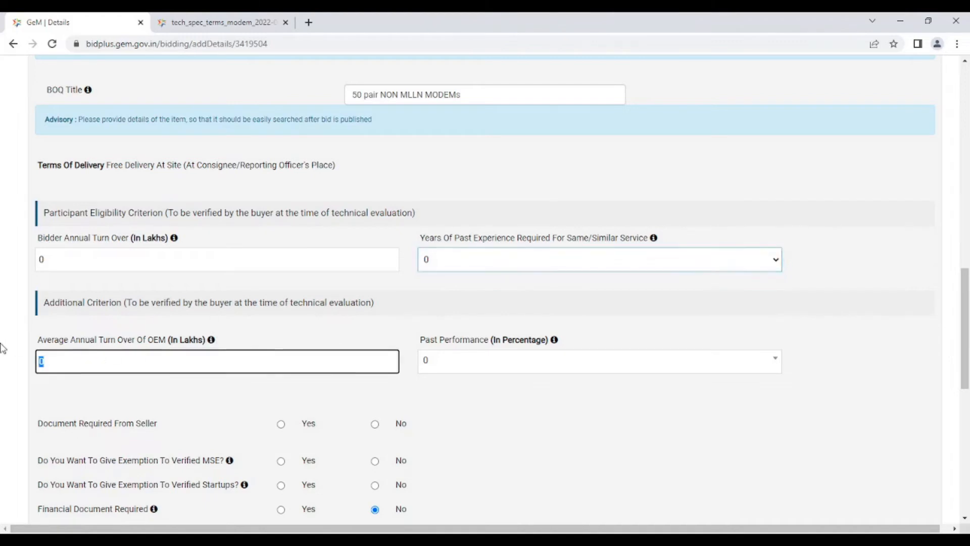
scroll(377, 369, "up", 4)
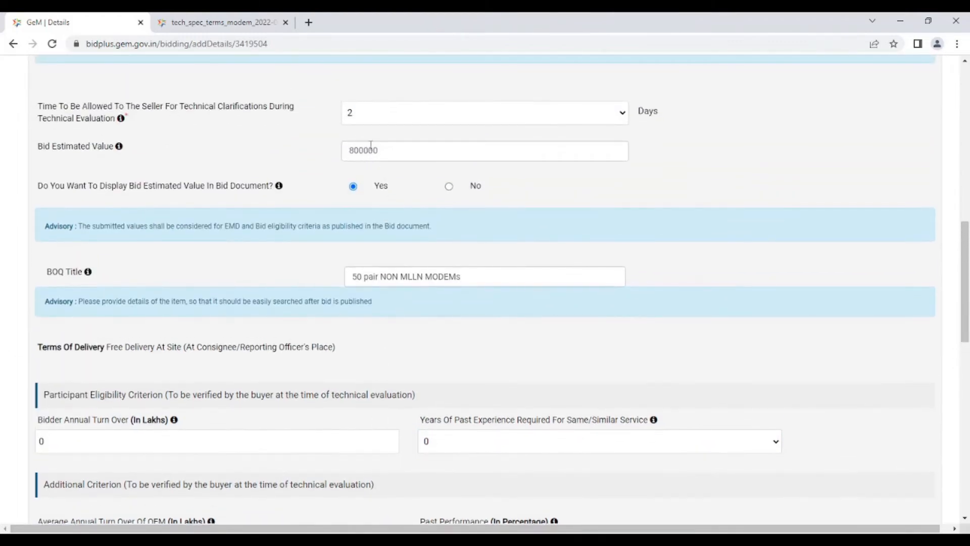
scroll(316, 286, "down", 4)
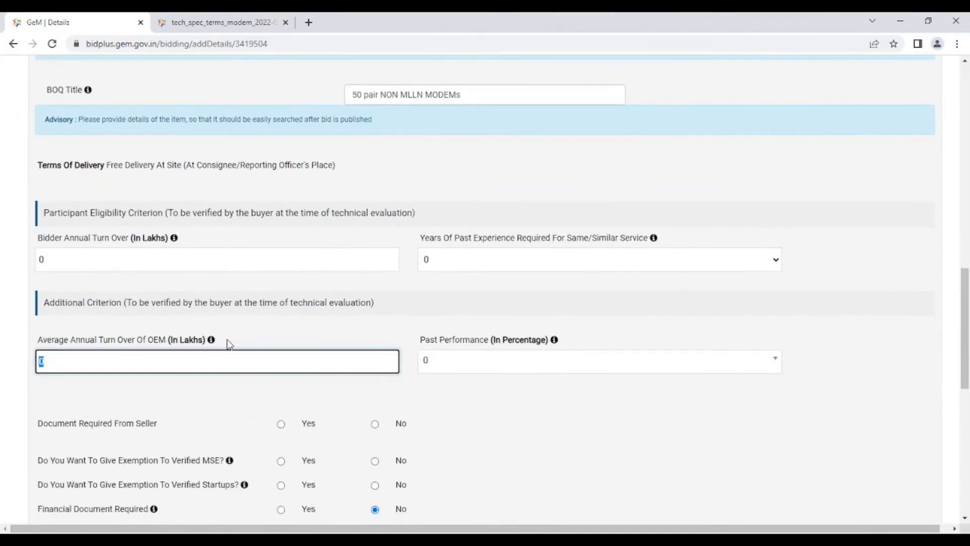
type("32")
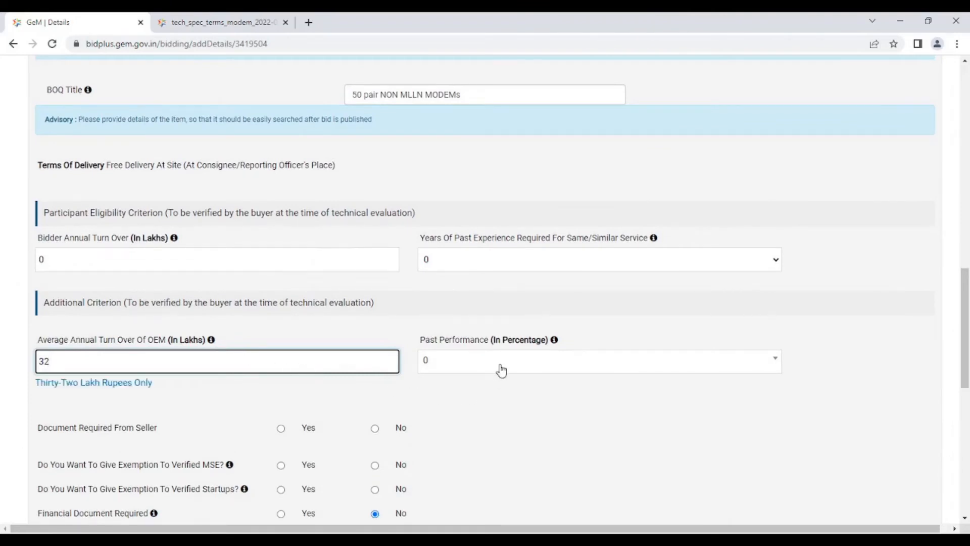
Step: Set the past performance requirement to 80 percent
left_click(501, 370)
scroll(563, 468, "down", 8)
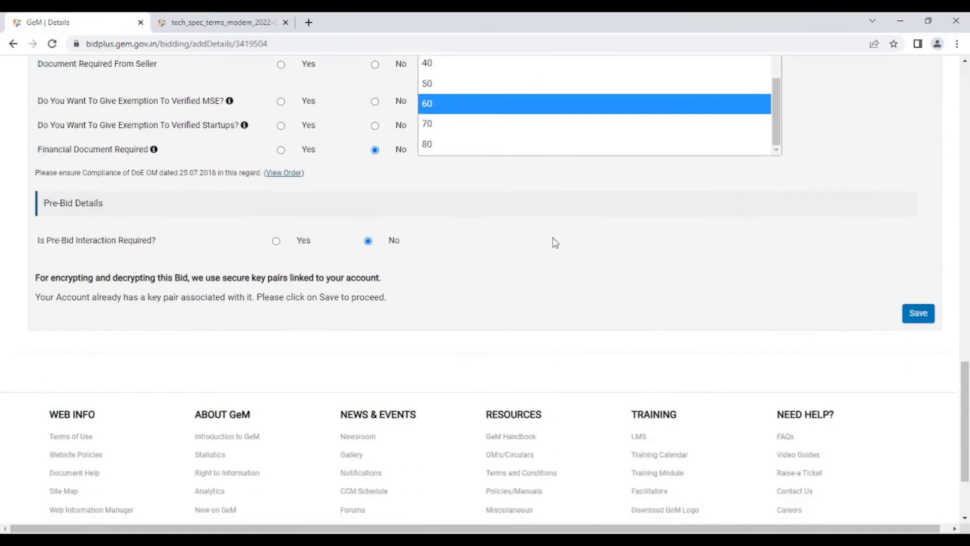
scroll(553, 242, "up", 3)
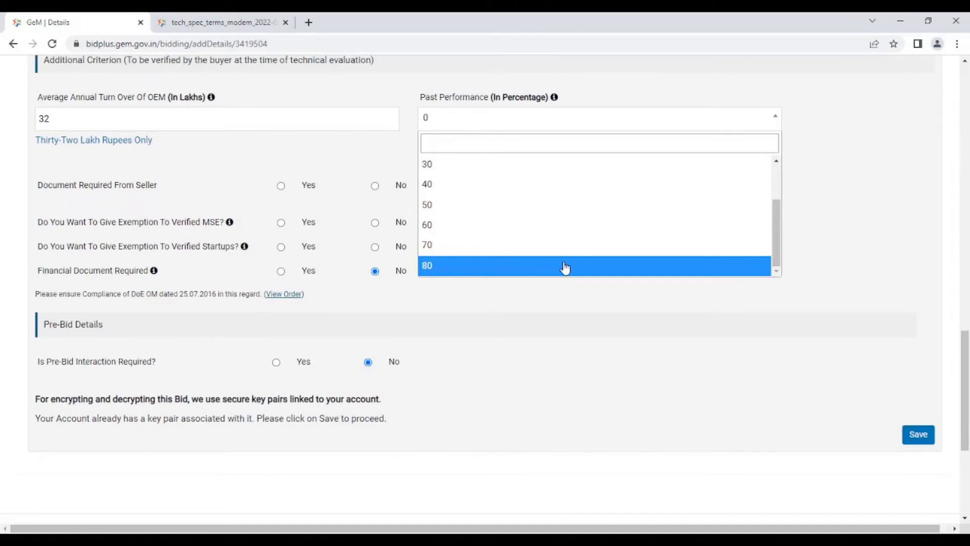
left_click(565, 267)
Step: Require seller documents for BoQ specification compliance and supporting document, OEM Annual Turnover, OEM Authorization Certificate and Past Performance
scroll(607, 255, "up", 1)
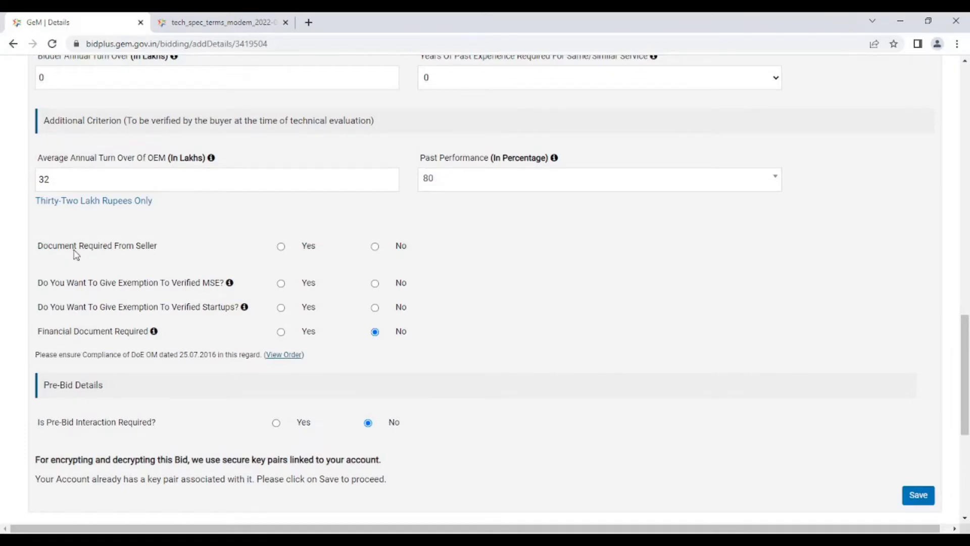
left_click(281, 247)
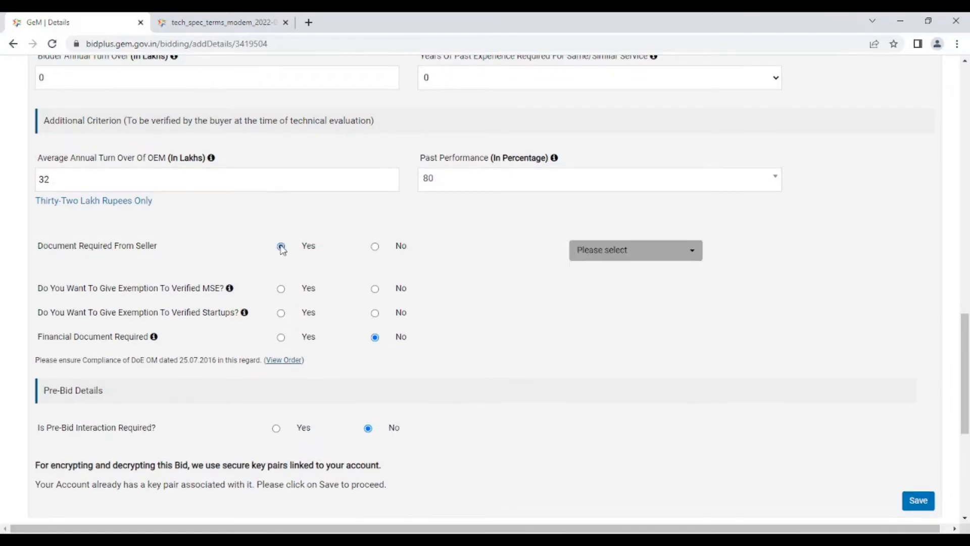
left_click(677, 255)
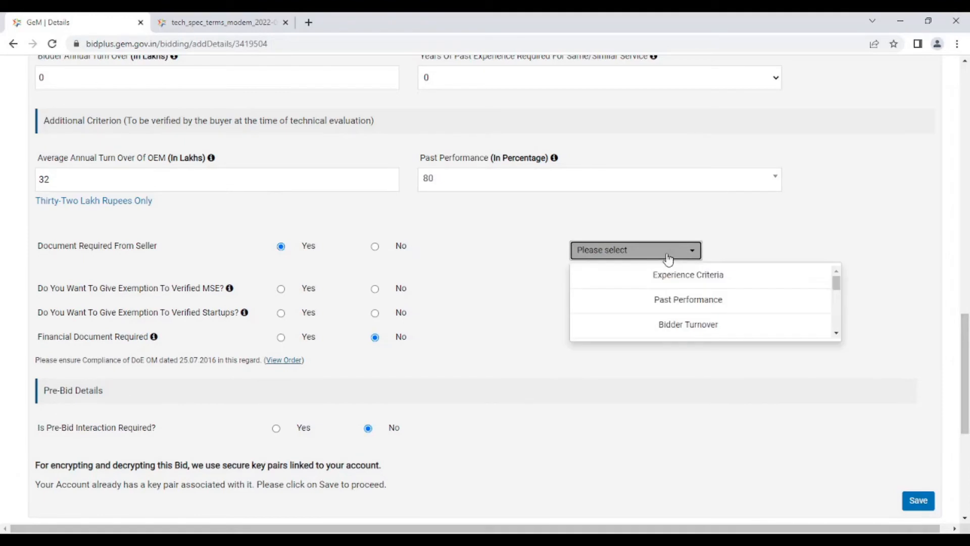
scroll(709, 318, "down", 5)
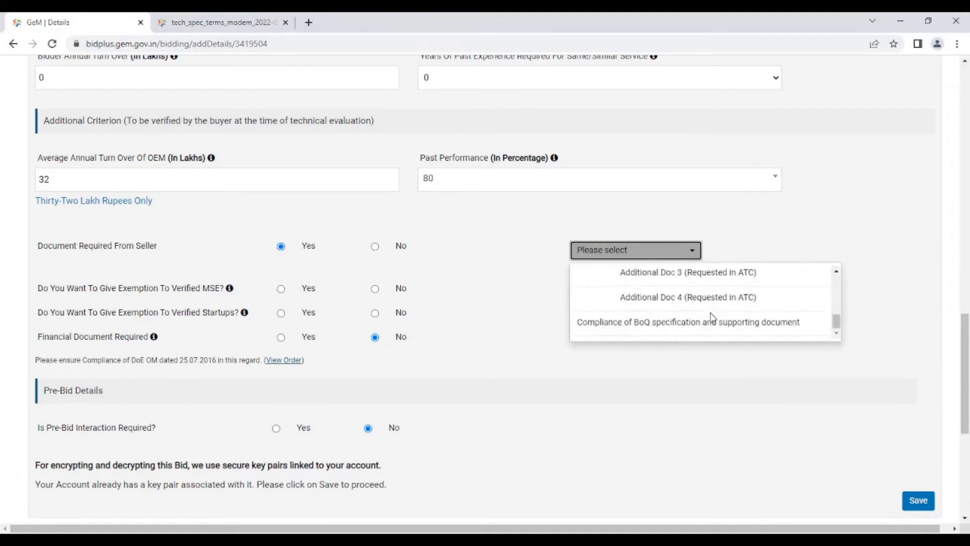
left_click(774, 332)
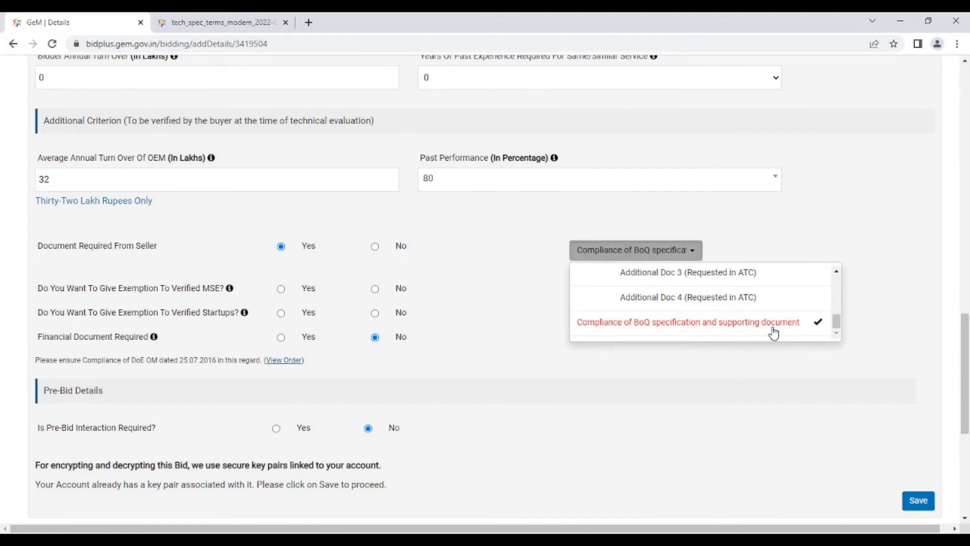
scroll(773, 331, "up", 3)
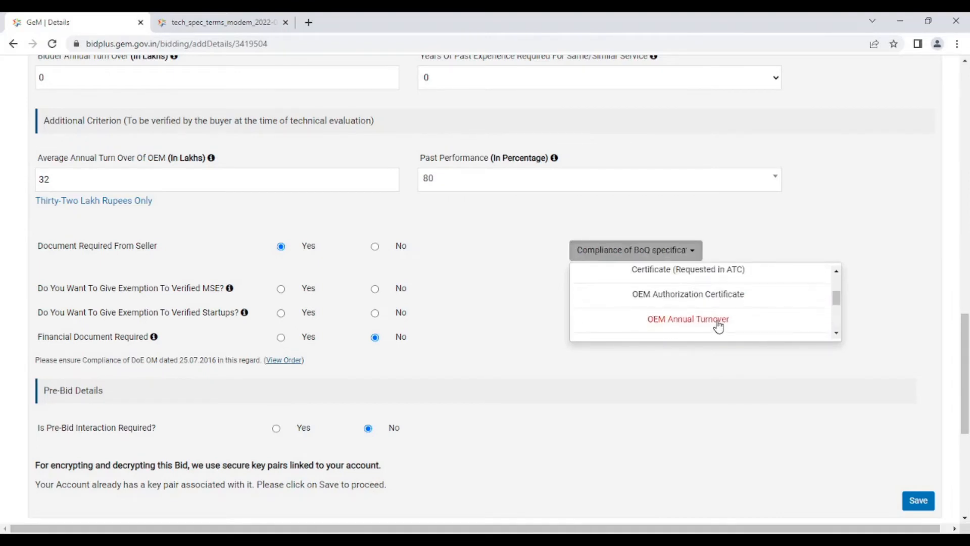
left_click(718, 327)
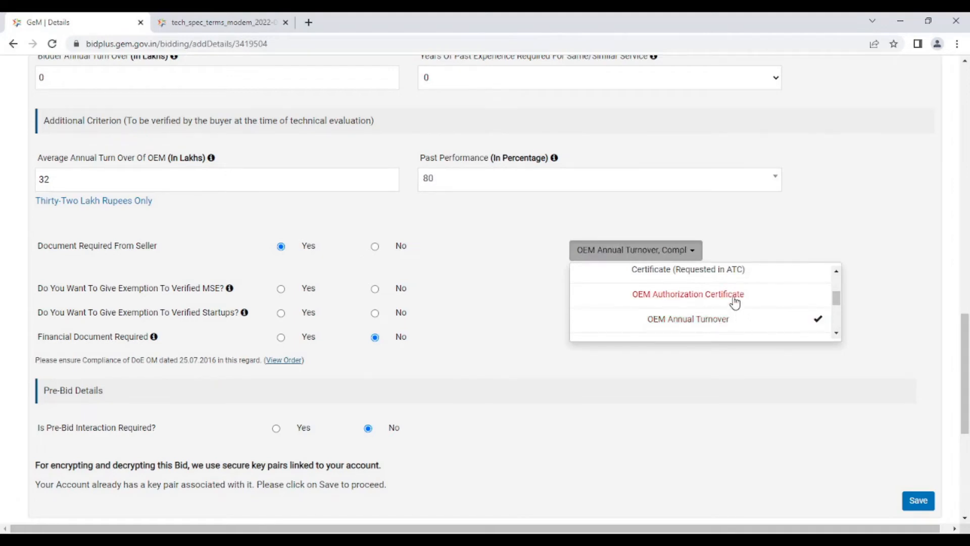
left_click(735, 302)
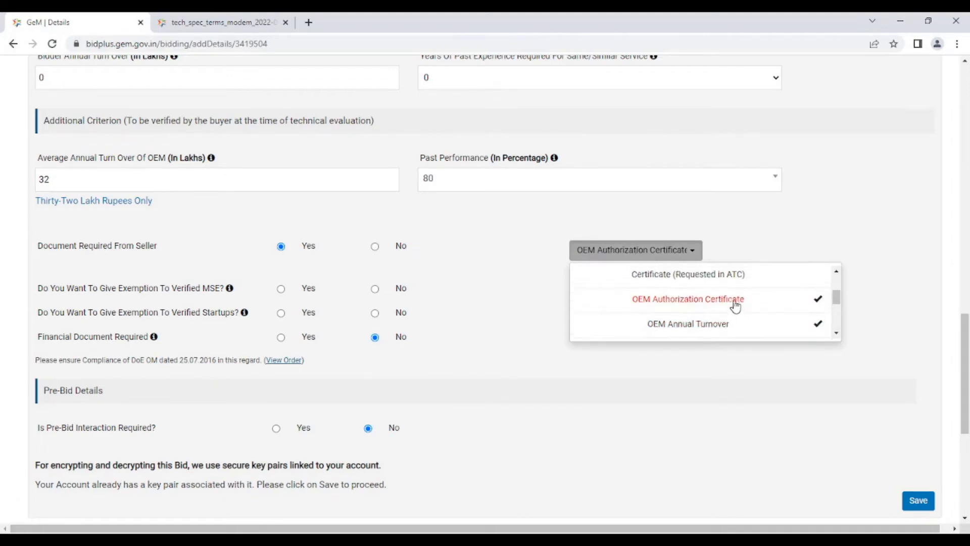
scroll(766, 313, "up", 2)
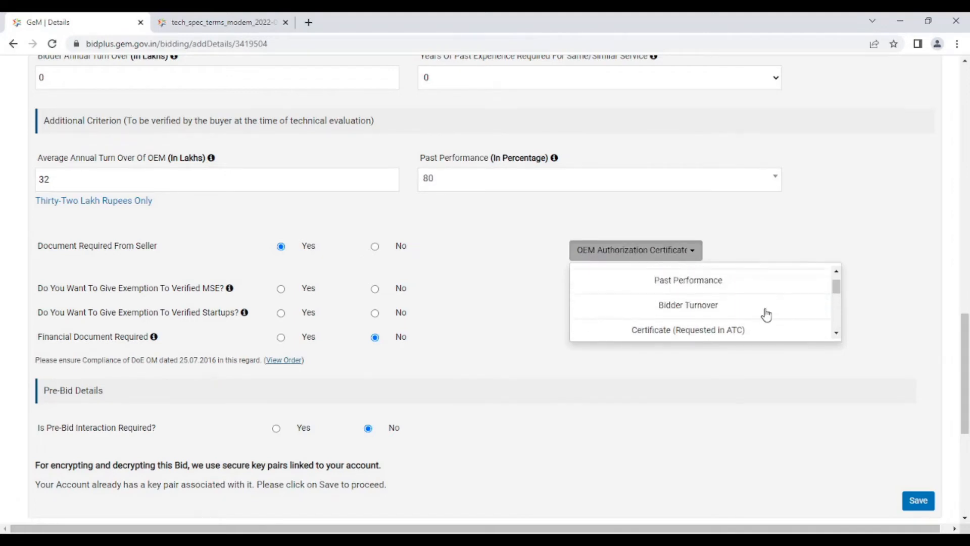
scroll(736, 317, "up", 1)
left_click(733, 305)
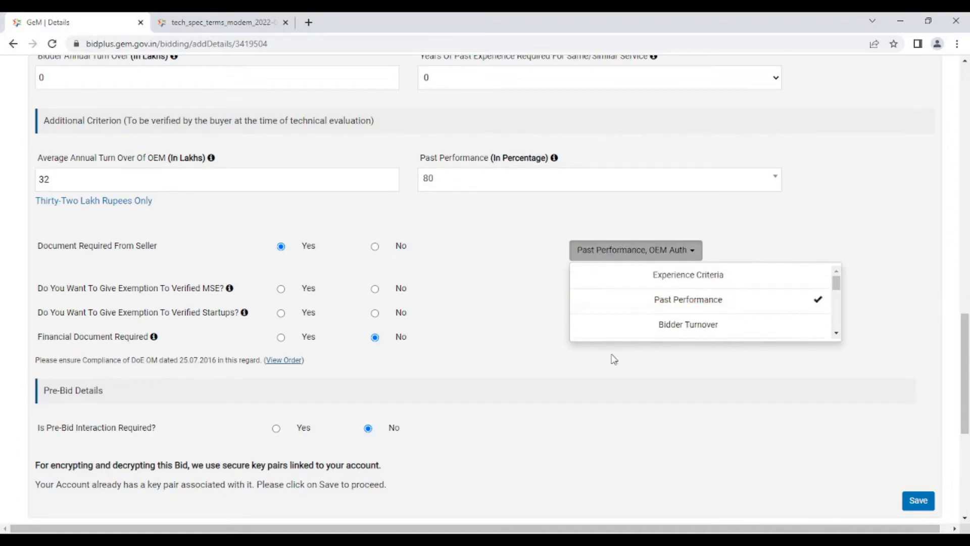
left_click(483, 351)
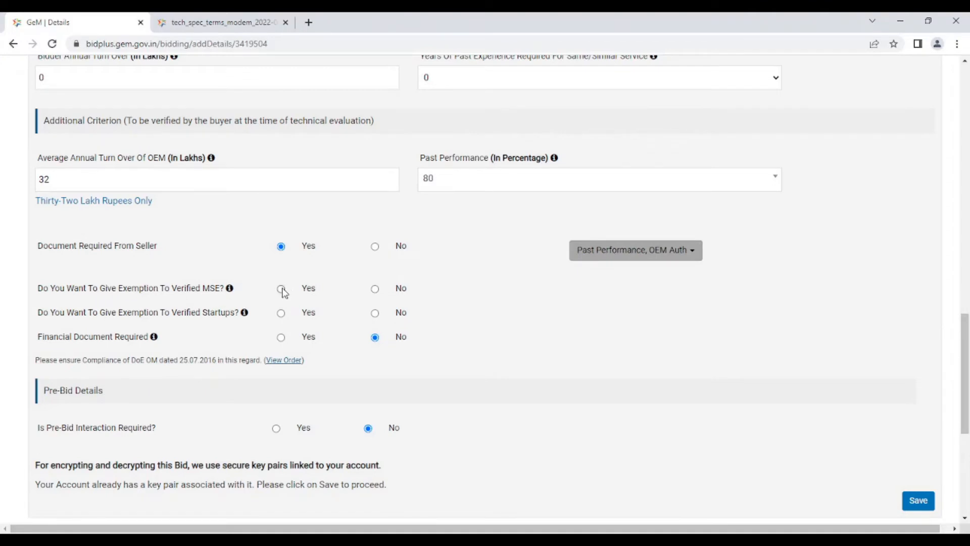
Step: Give verified MSEs an exemption covering Years of Experience and Turnover
left_click(282, 290)
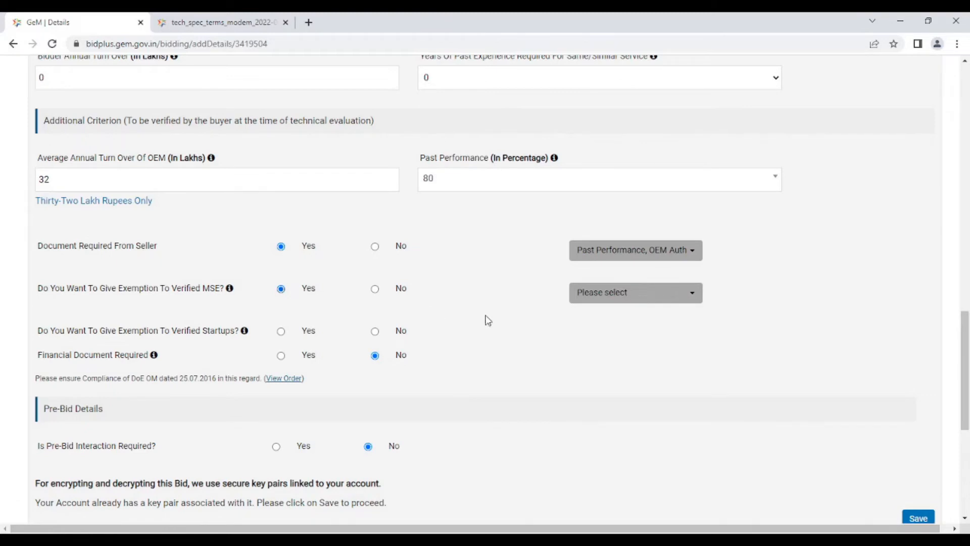
left_click(686, 297)
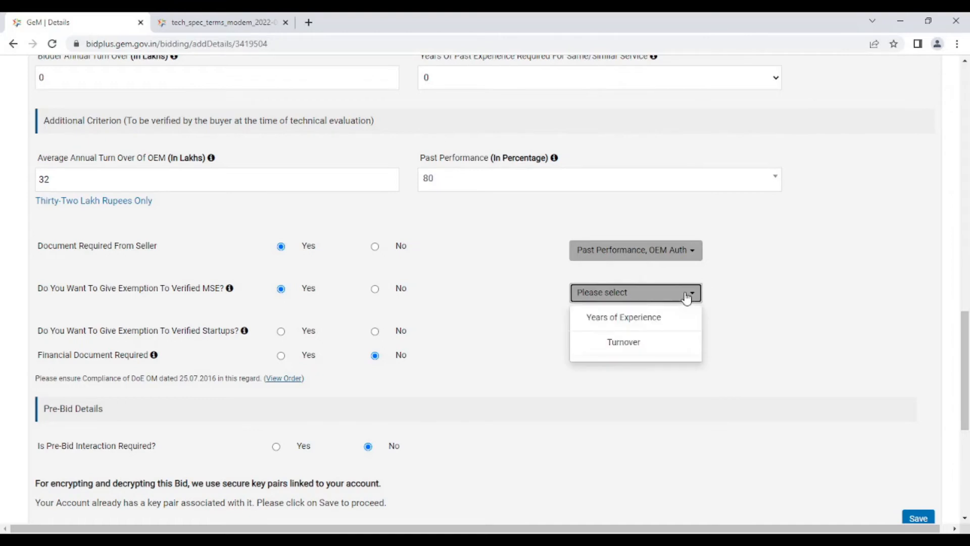
left_click(643, 326)
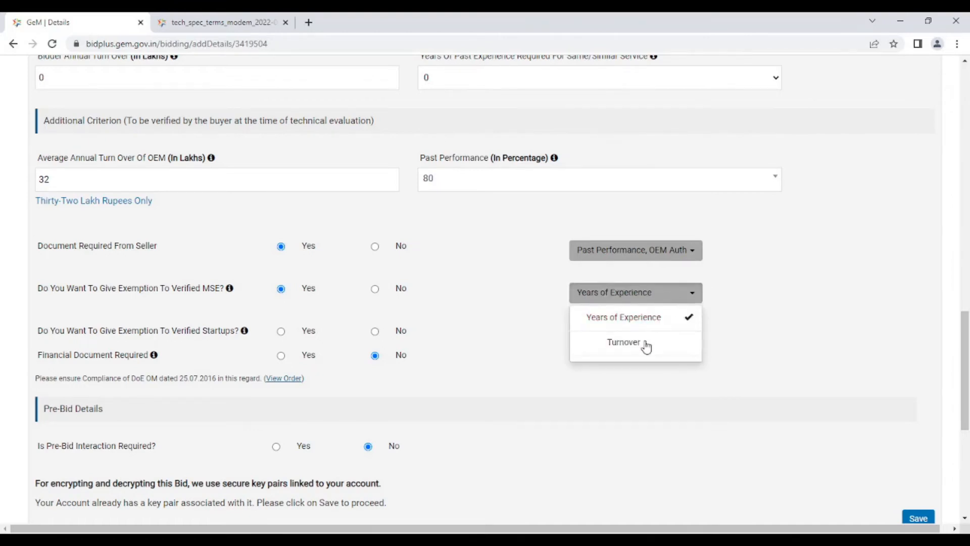
left_click(640, 344)
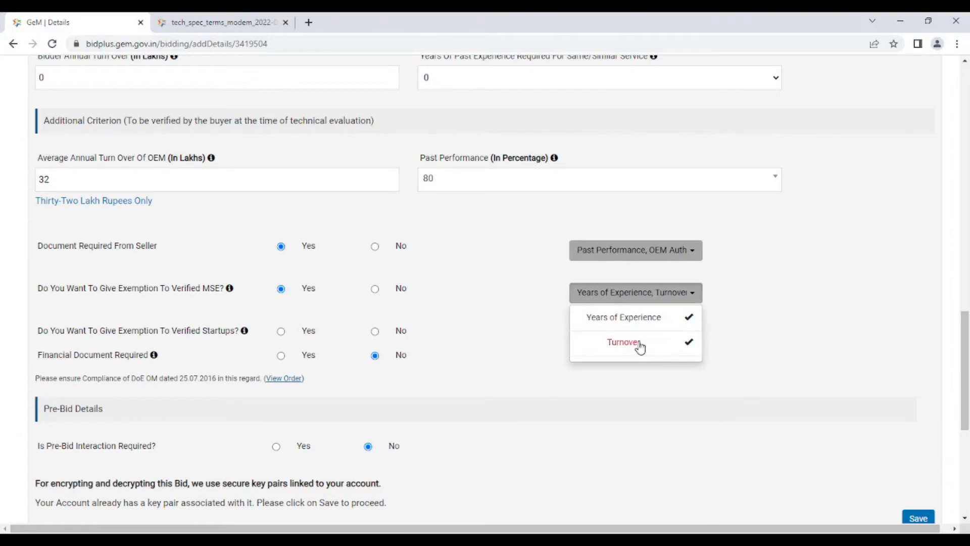
left_click(733, 329)
Step: Give verified startups an exemption covering Years of Experience
scroll(455, 331, "down", 1)
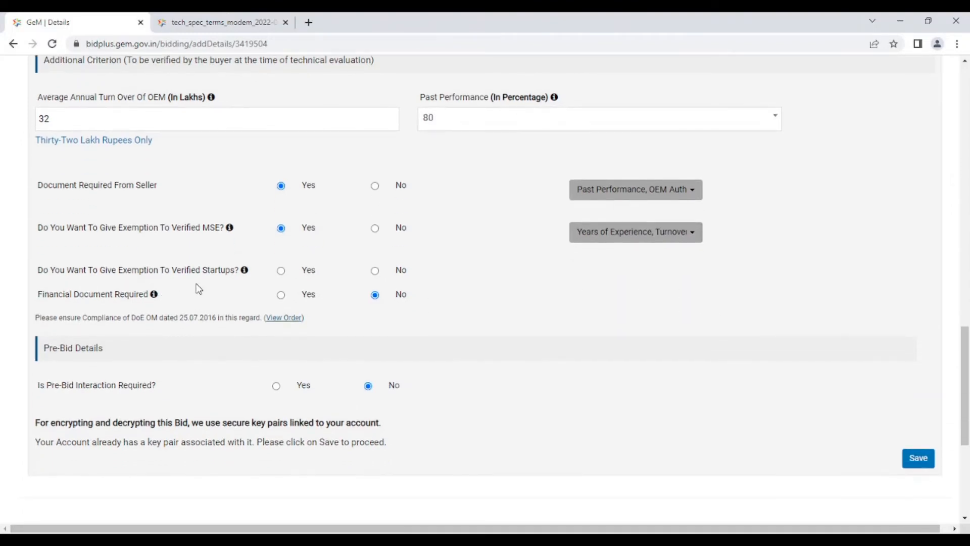
left_click(281, 270)
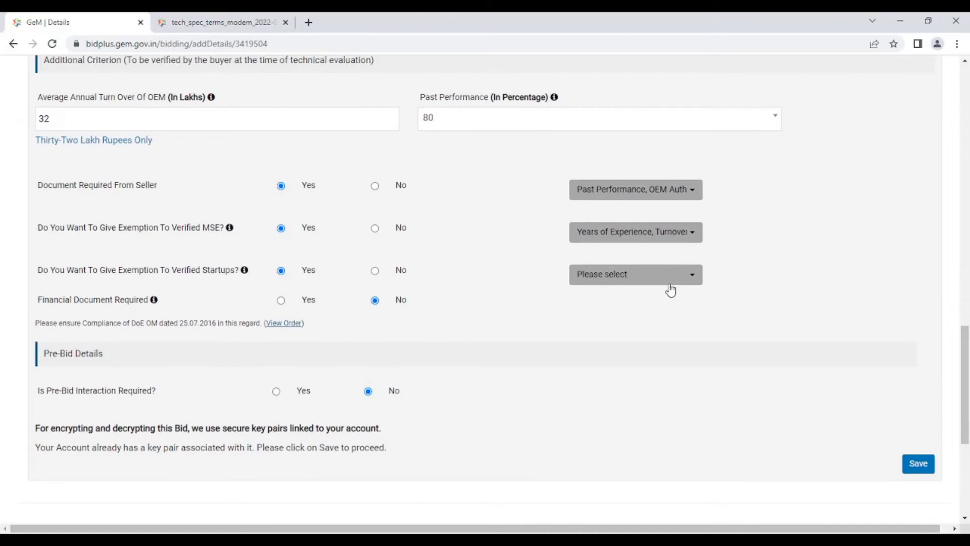
left_click(668, 281)
left_click(658, 303)
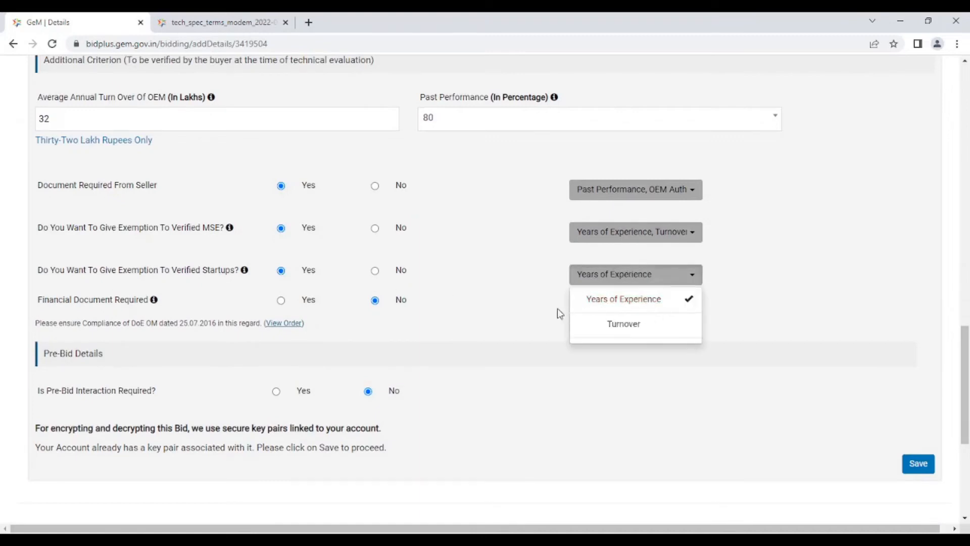
left_click(494, 311)
Step: Set pre-bid interaction as required in the Pre-Bid Details, and return it to No
scroll(334, 273, "down", 1)
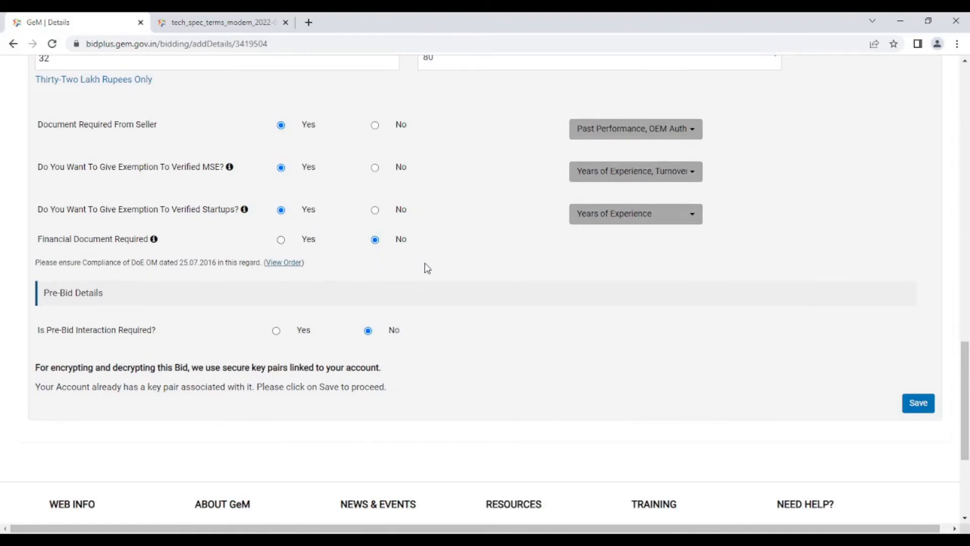
scroll(427, 268, "up", 1)
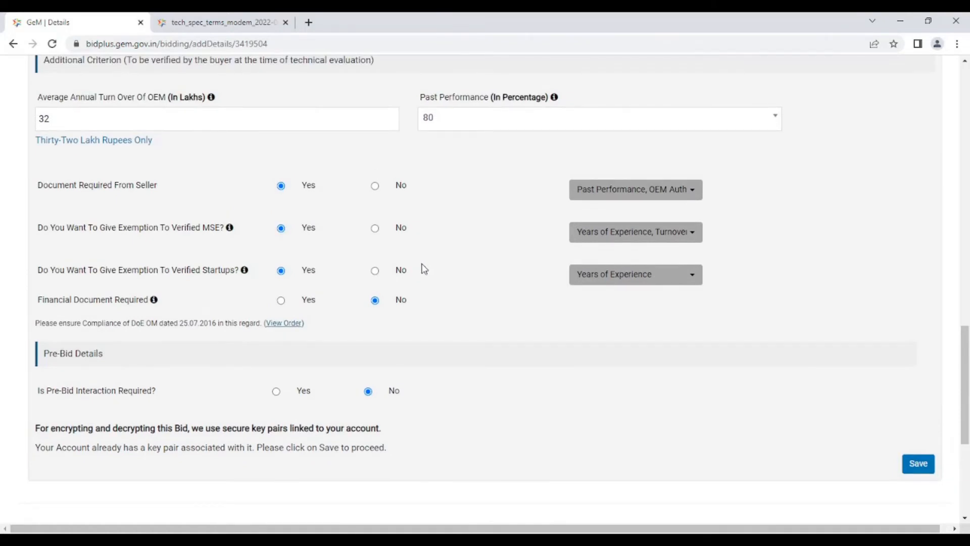
scroll(424, 268, "down", 1)
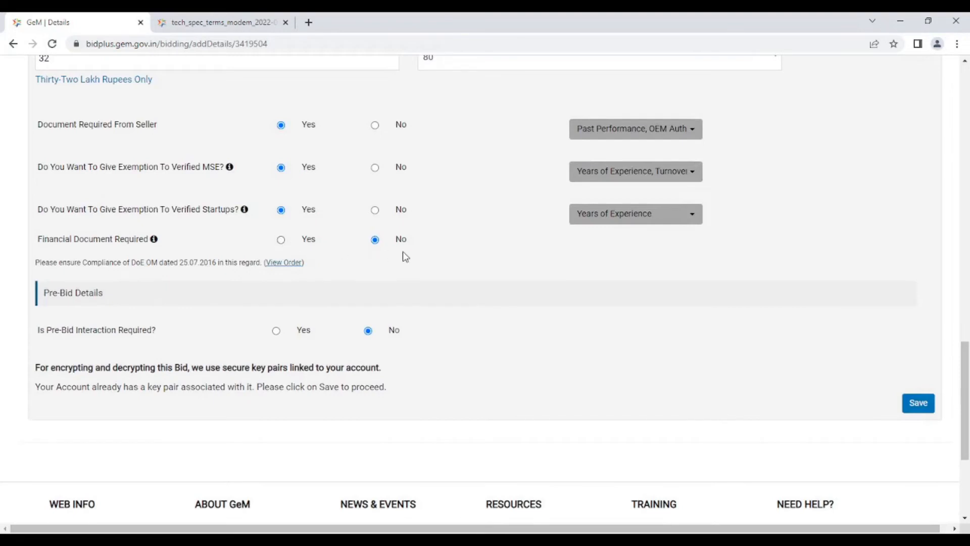
scroll(402, 251, "down", 1)
scroll(402, 250, "down", 1)
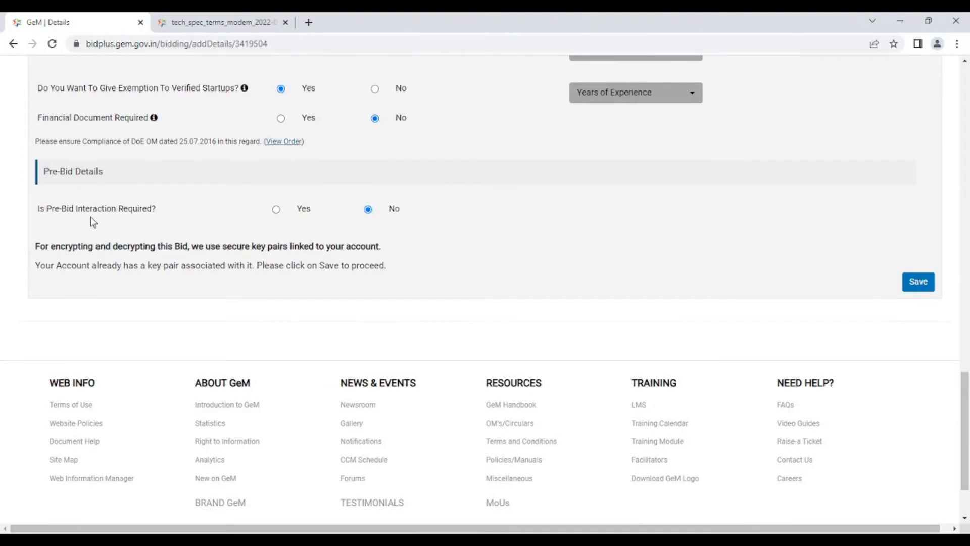
left_click(277, 210)
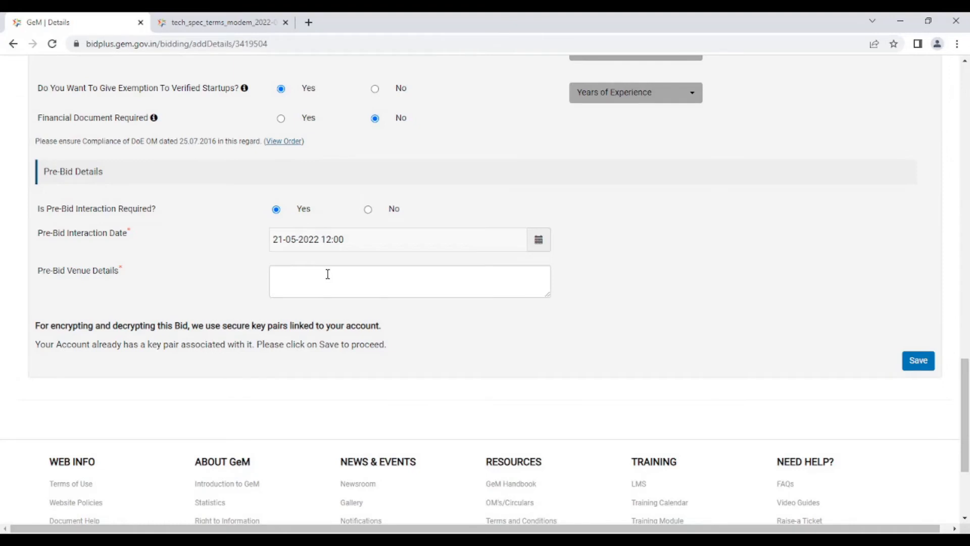
left_click(368, 210)
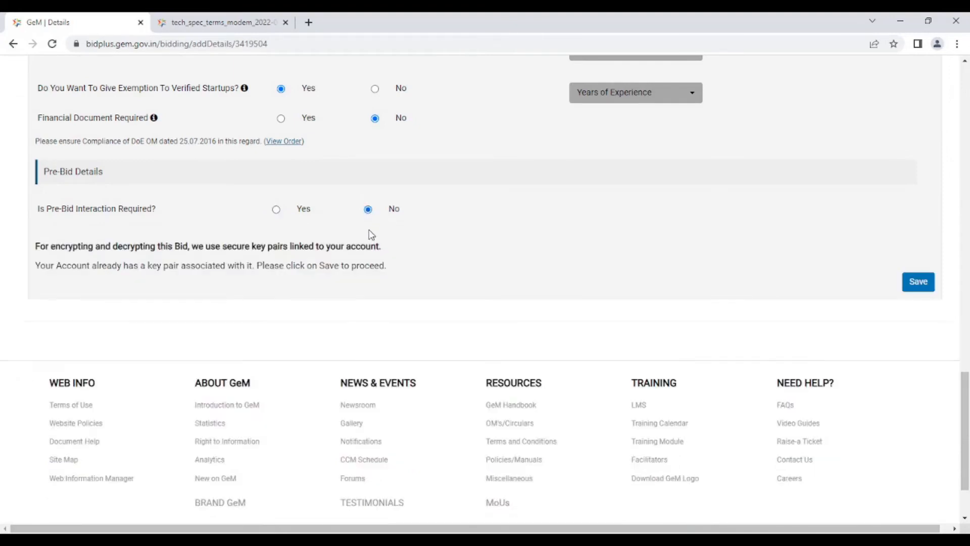
Step: Save the bid details and proceed to the EMD/ePBG stage
left_click(921, 286)
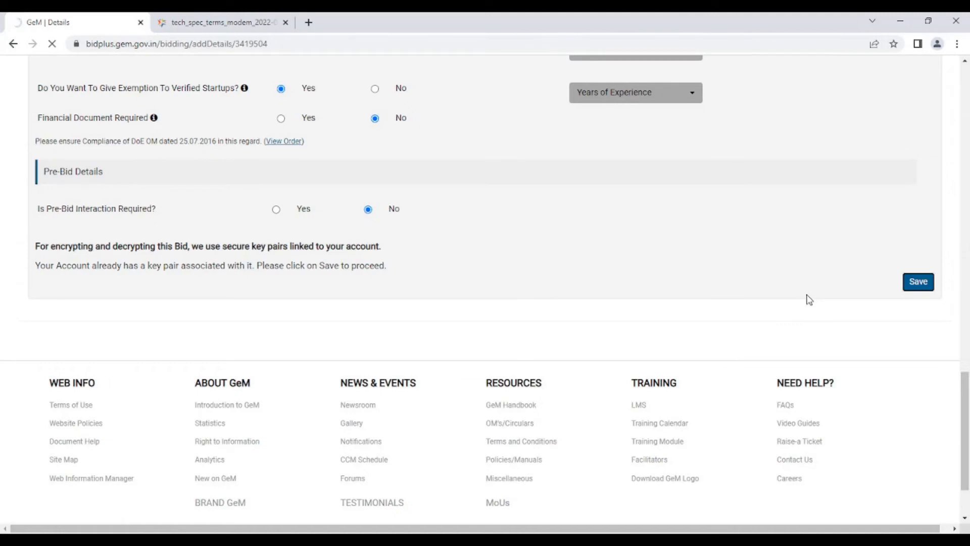
scroll(719, 297, "up", 5)
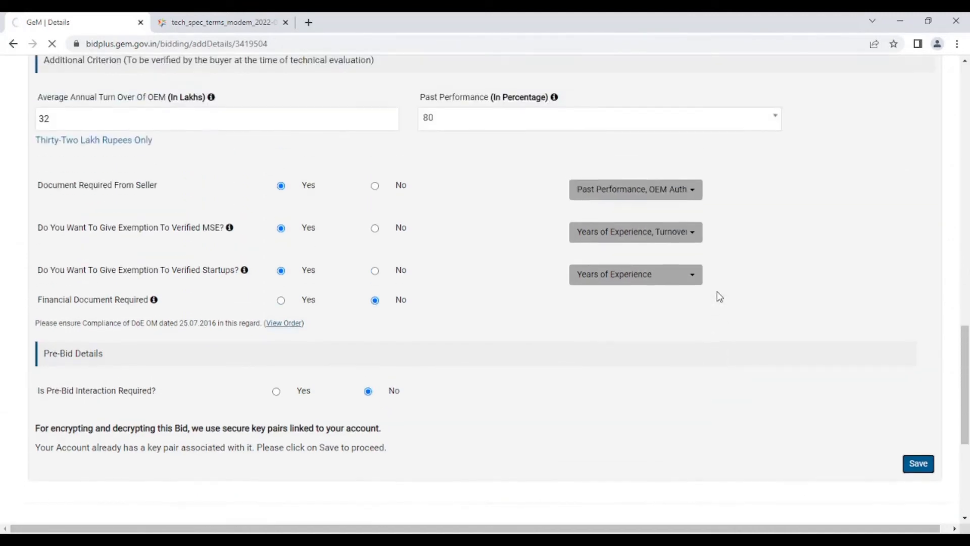
scroll(719, 298, "up", 4)
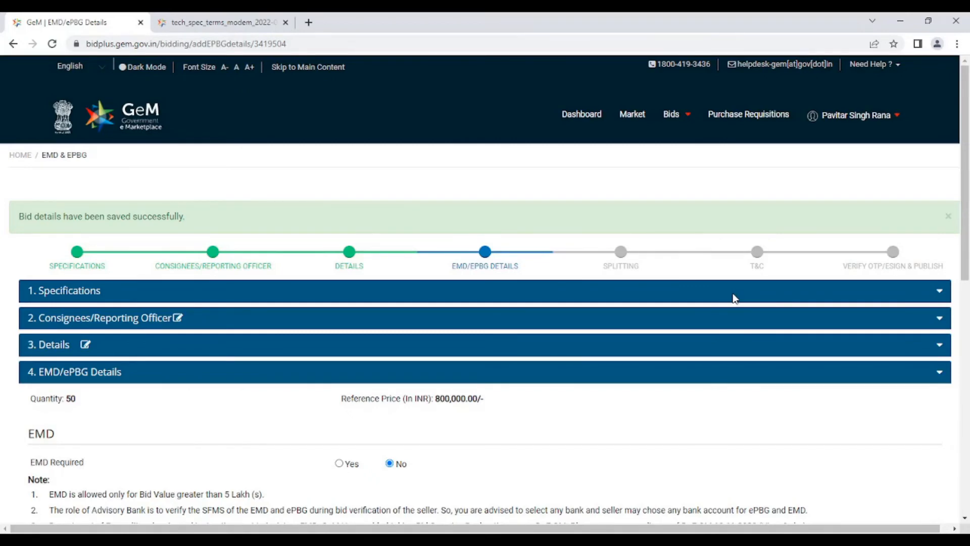
Step: Set ePBG Required to No and save the EMD/ePBG details
scroll(743, 303, "down", 4)
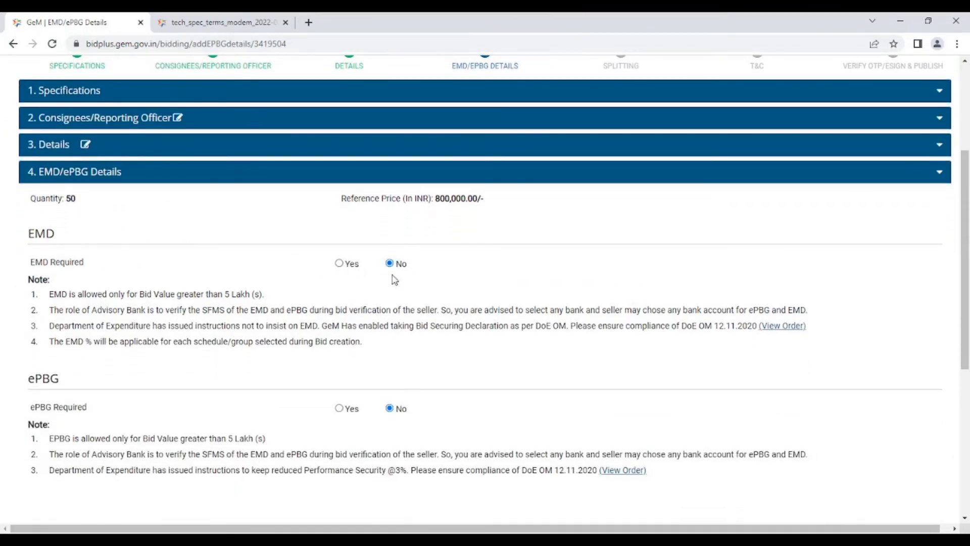
scroll(384, 279, "down", 3)
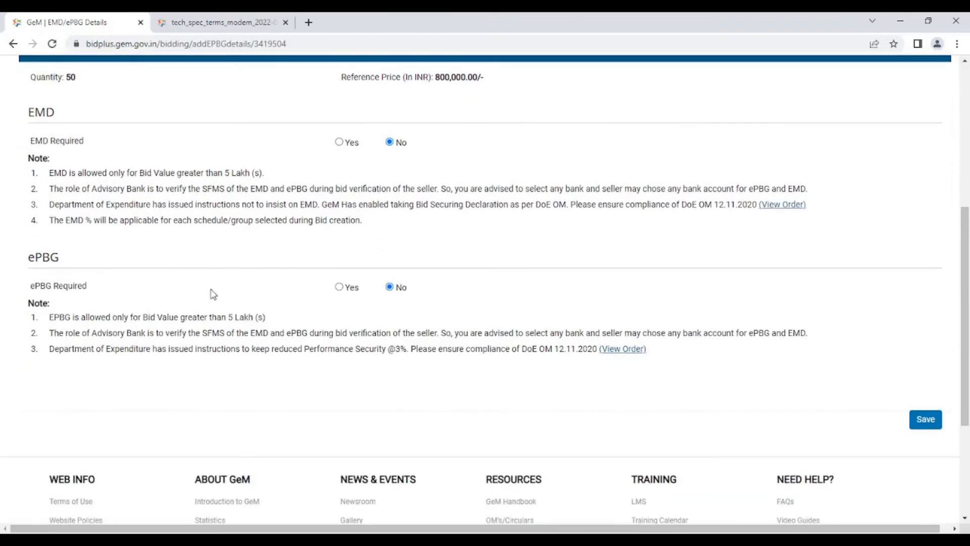
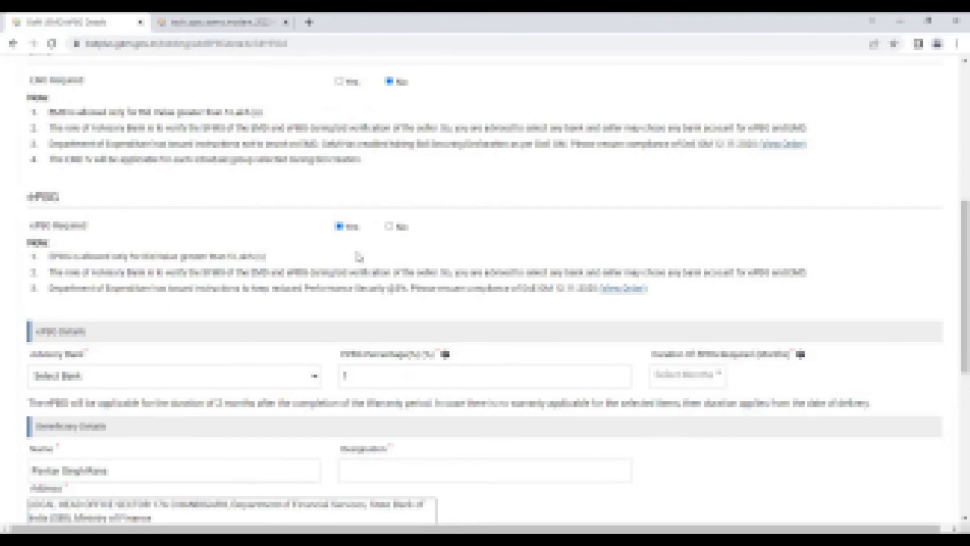
left_click(392, 227)
scroll(431, 234, "down", 1)
scroll(566, 260, "up", 1)
scroll(670, 305, "up", 1)
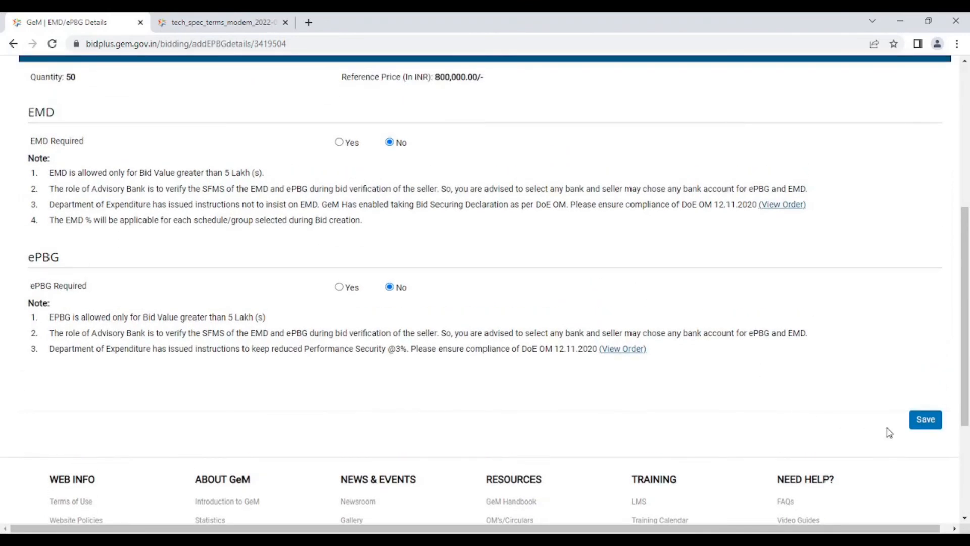
left_click(926, 421)
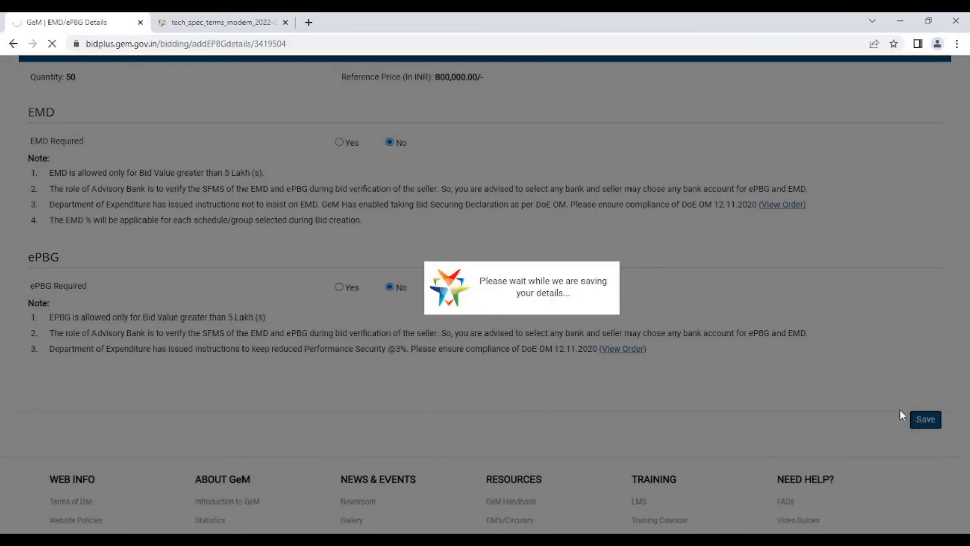
Step: Set Purchase Preference to MII to No in the splitting details, and return it to Yes
scroll(629, 344, "down", 5)
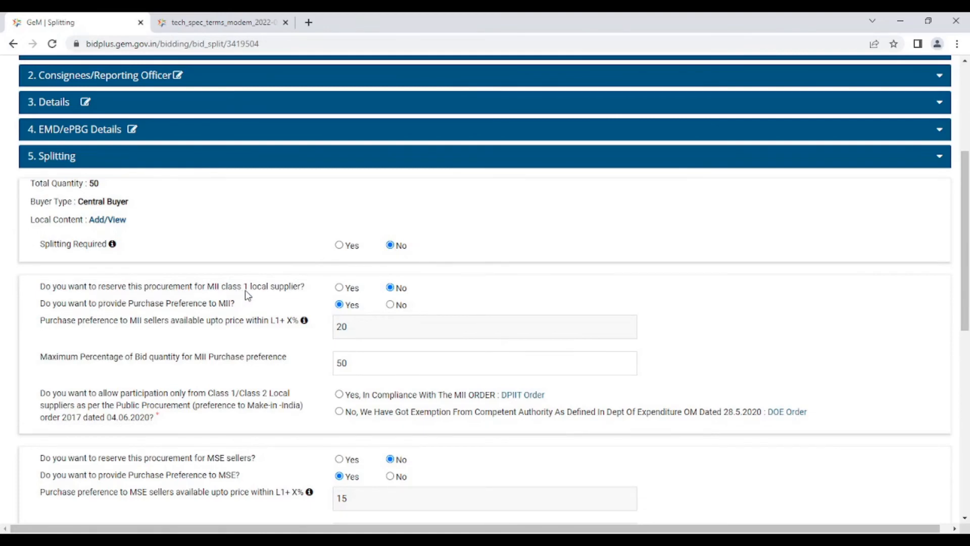
scroll(246, 294, "down", 1)
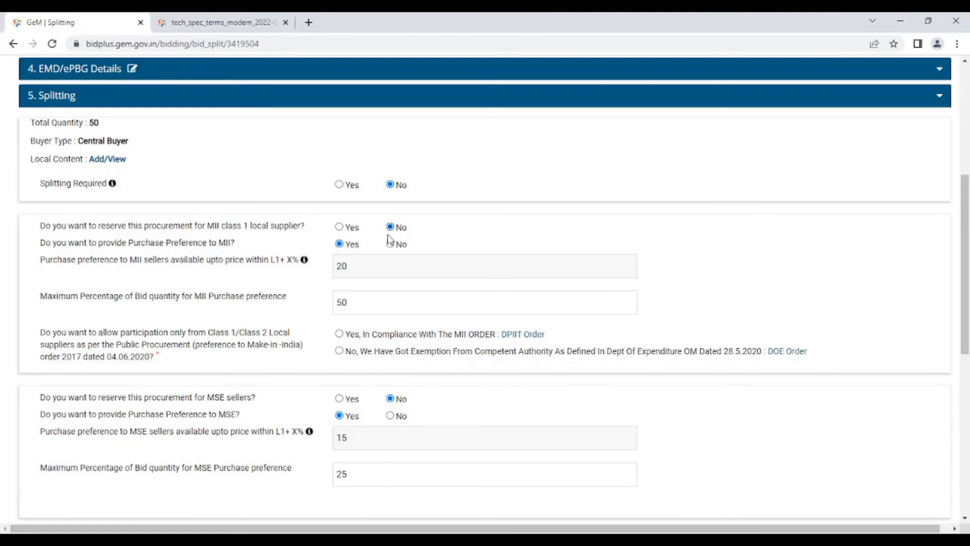
scroll(389, 237, "down", 1)
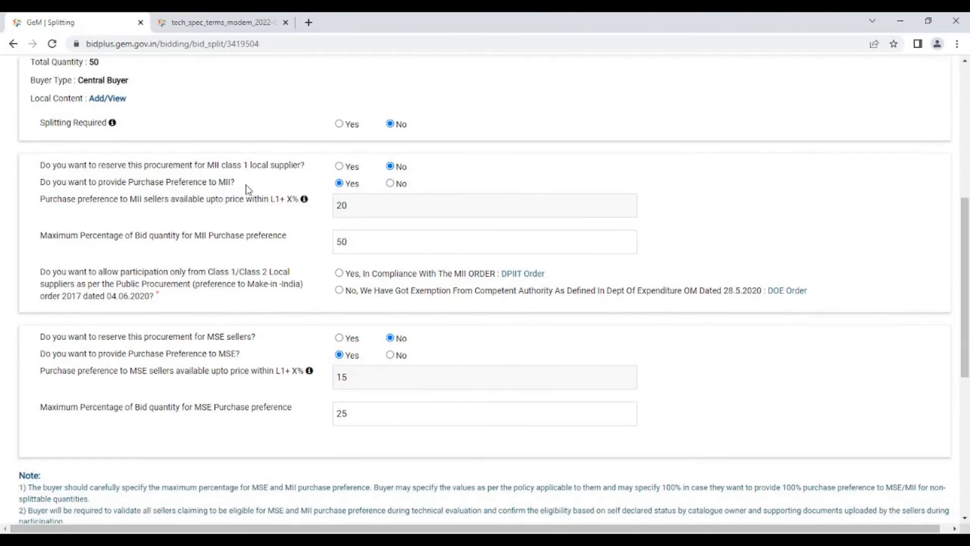
left_click(393, 184)
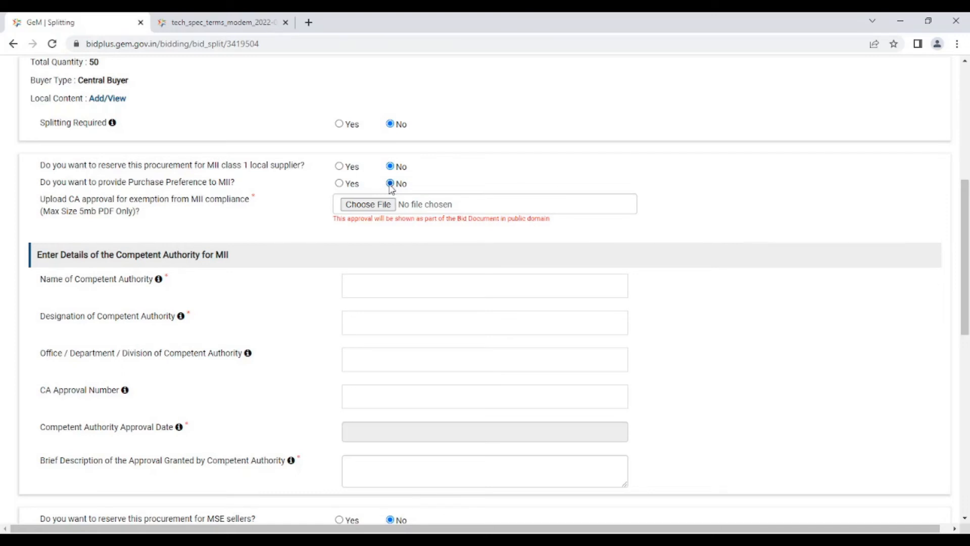
left_click(339, 183)
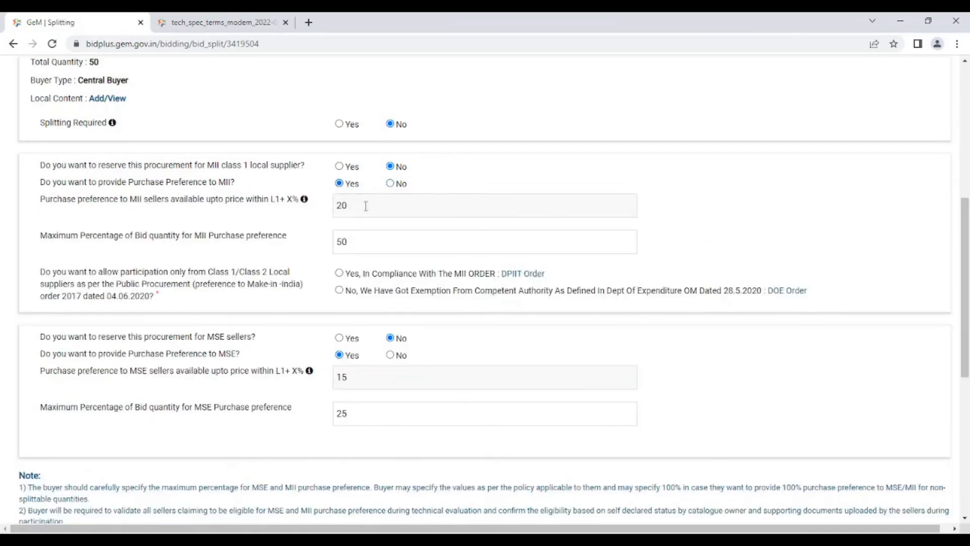
Step: Allow participation only from Class 1/Class 2 local suppliers, in compliance with the MII order
scroll(365, 206, "down", 1)
left_click(365, 151)
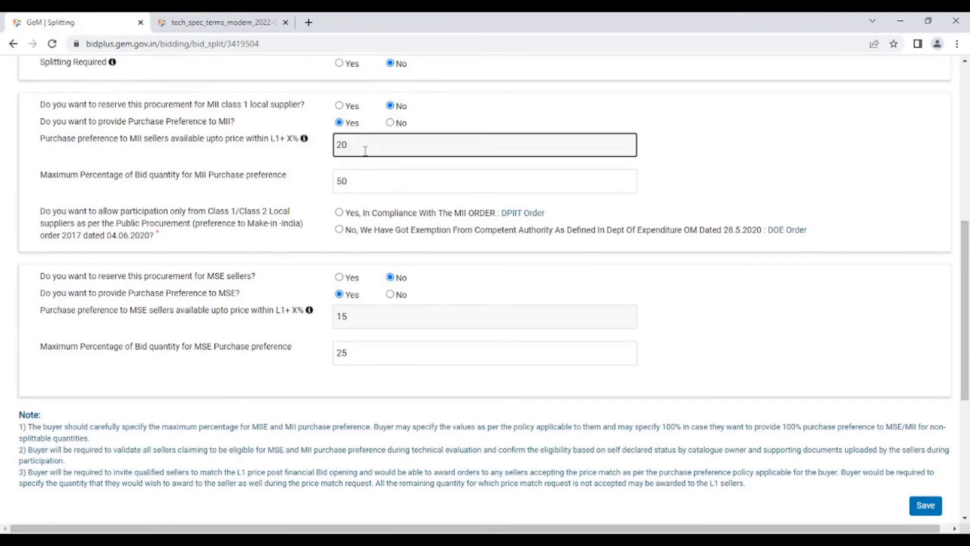
left_click(373, 185)
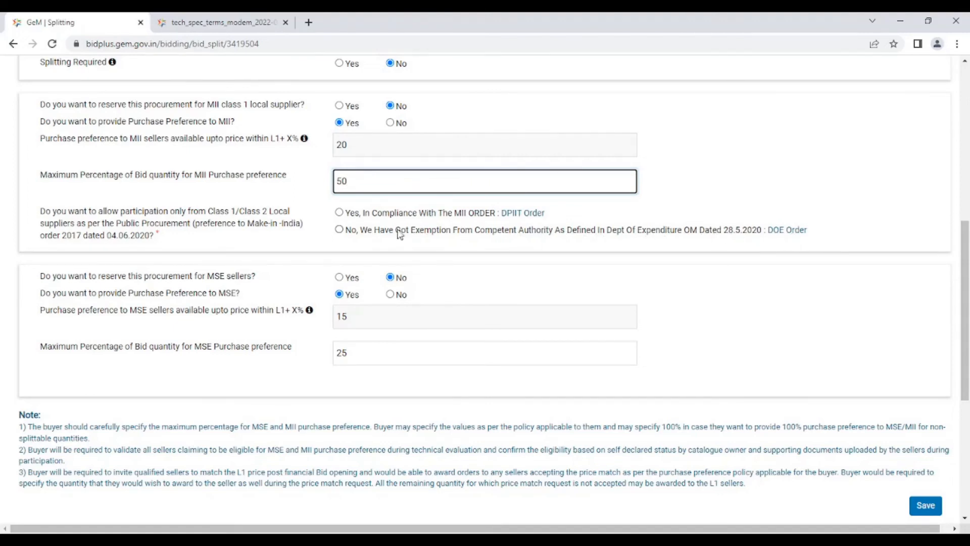
left_click(339, 212)
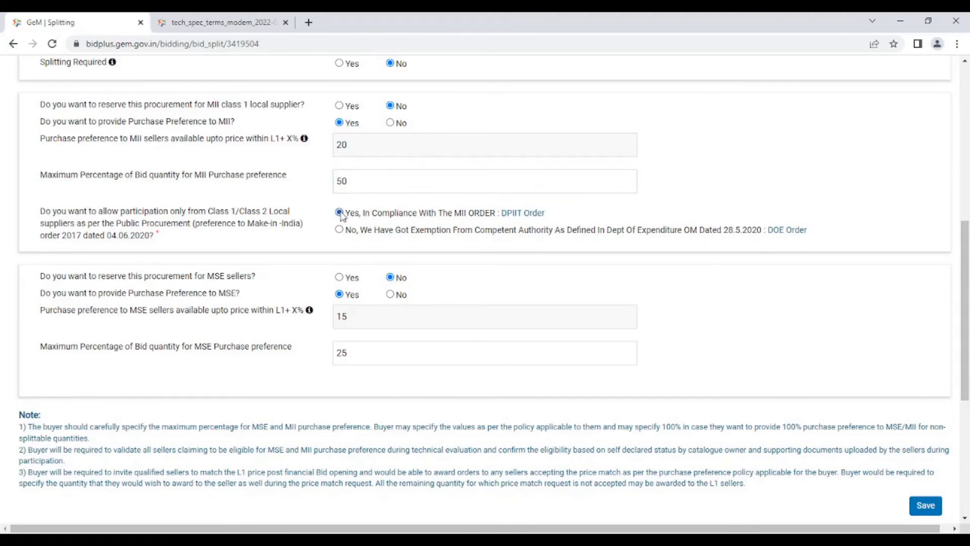
Step: Try to set Purchase Preference to MSE to No, dismiss the alert and keep the preference at Yes
scroll(344, 217, "down", 1)
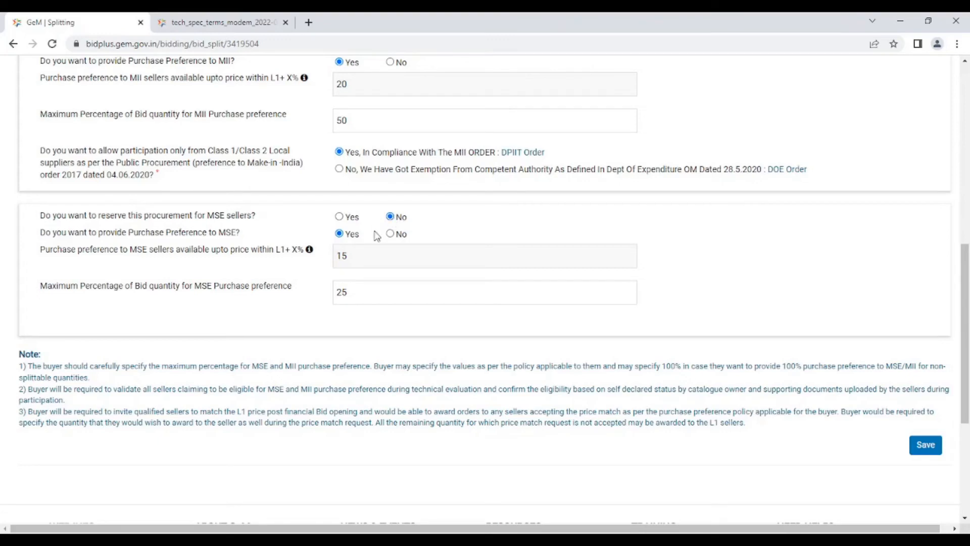
left_click(390, 234)
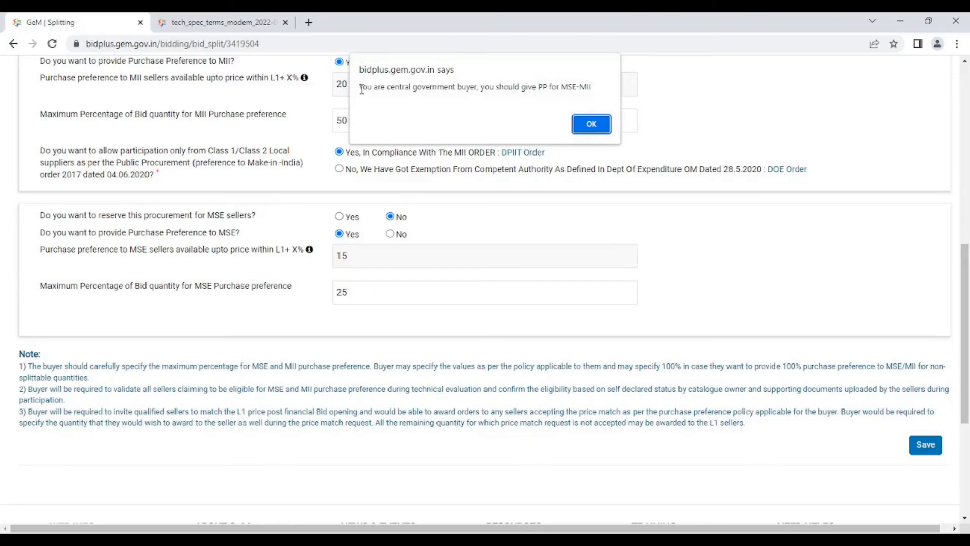
left_click(589, 124)
left_click(589, 125)
left_click(340, 233)
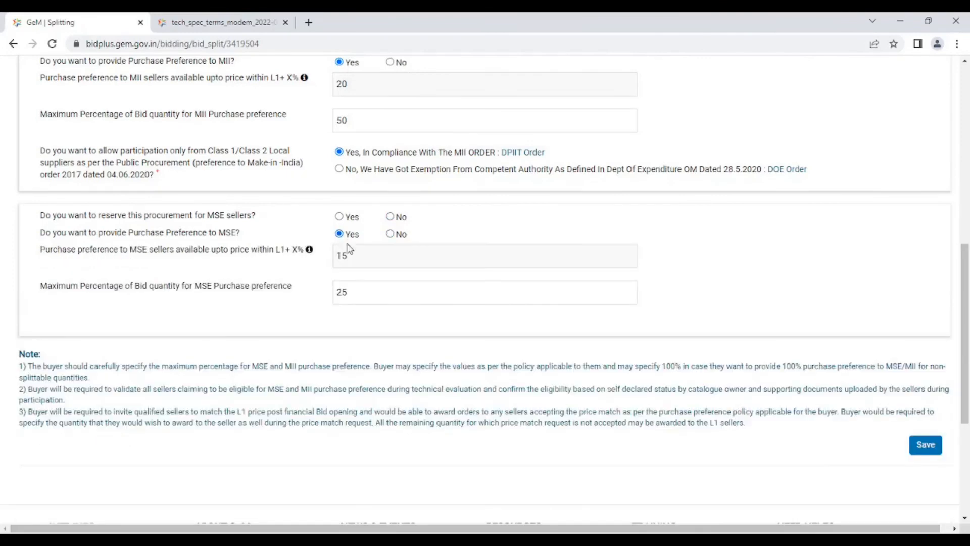
Step: Submit the splitting details, reloading the page and resubmitting the form
scroll(356, 248, "down", 2)
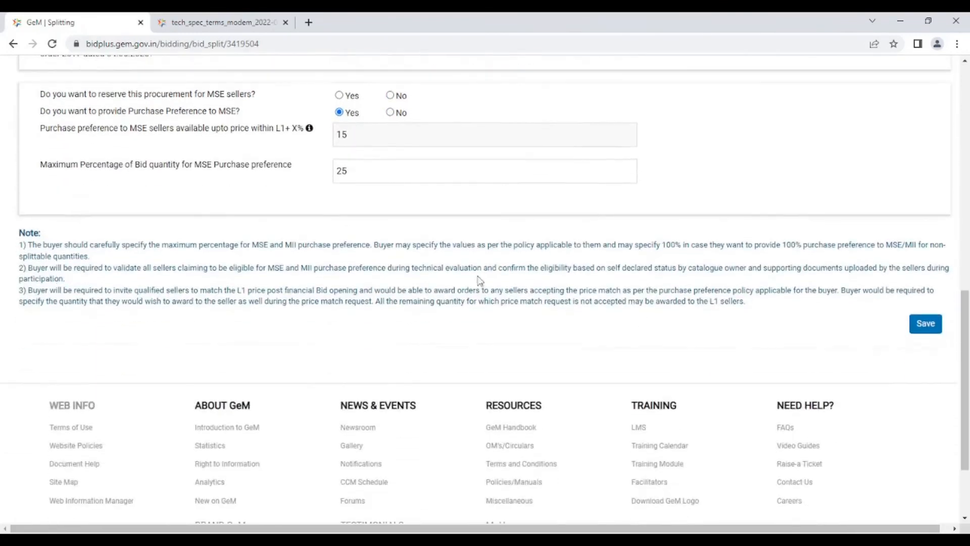
left_click(924, 328)
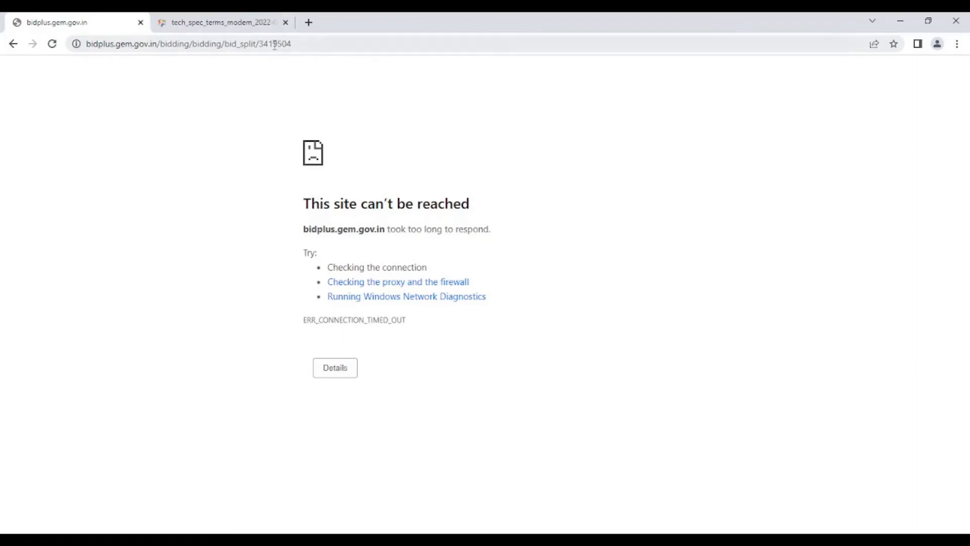
left_click(51, 45)
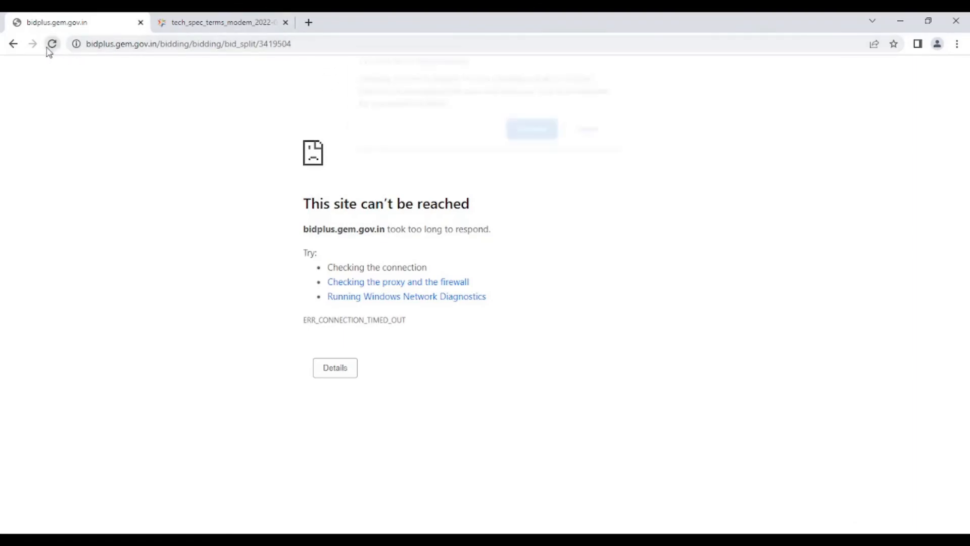
left_click(532, 134)
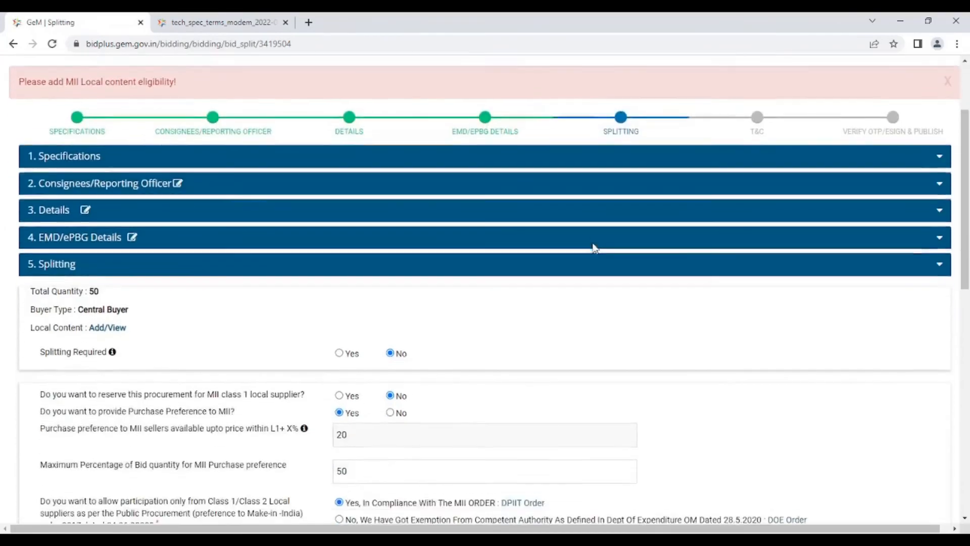
Step: Submit the minimum local content eligibility for the NON MLLN modem pair as 50% for Class 1 and 20% for Class 2 suppliers
scroll(593, 248, "down", 4)
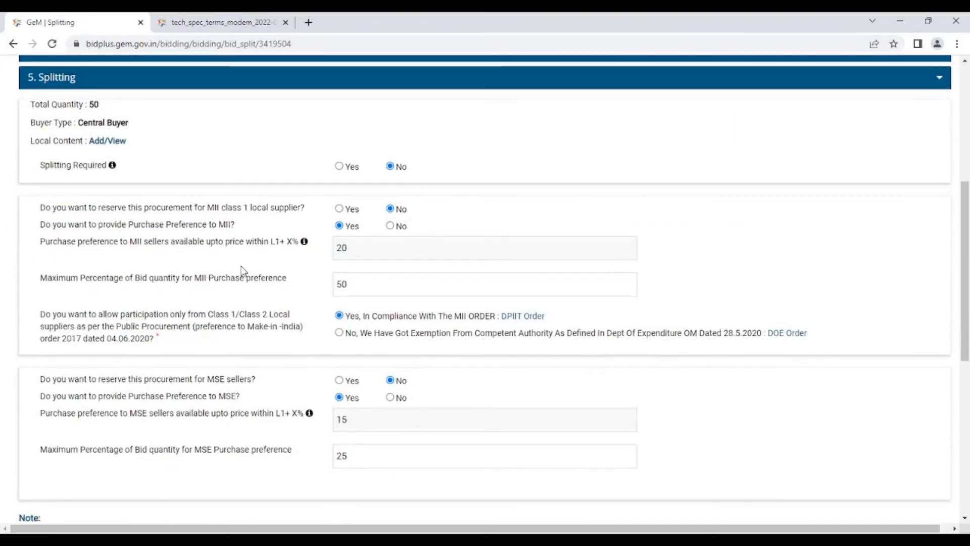
scroll(240, 271, "up", 1)
scroll(182, 210, "up", 5)
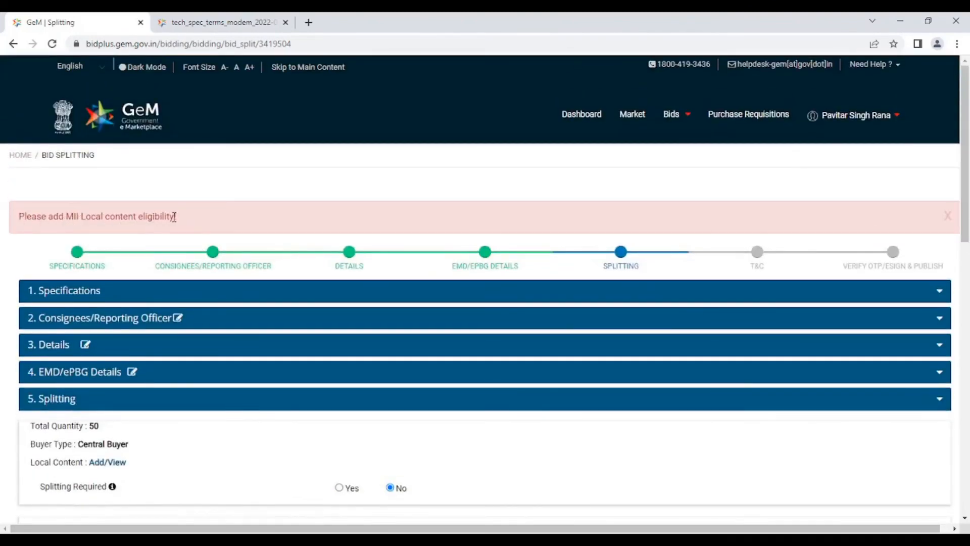
scroll(167, 217, "down", 4)
left_click(118, 264)
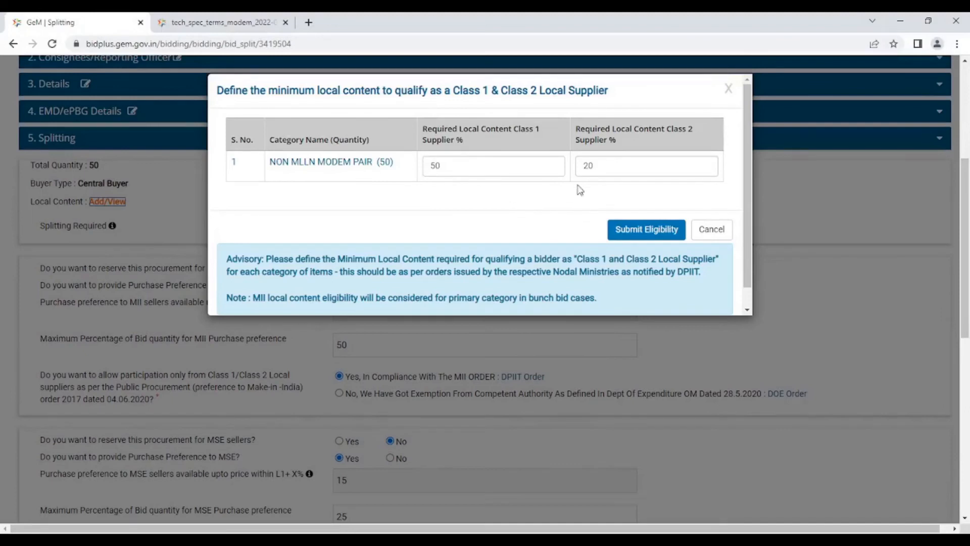
left_click(620, 229)
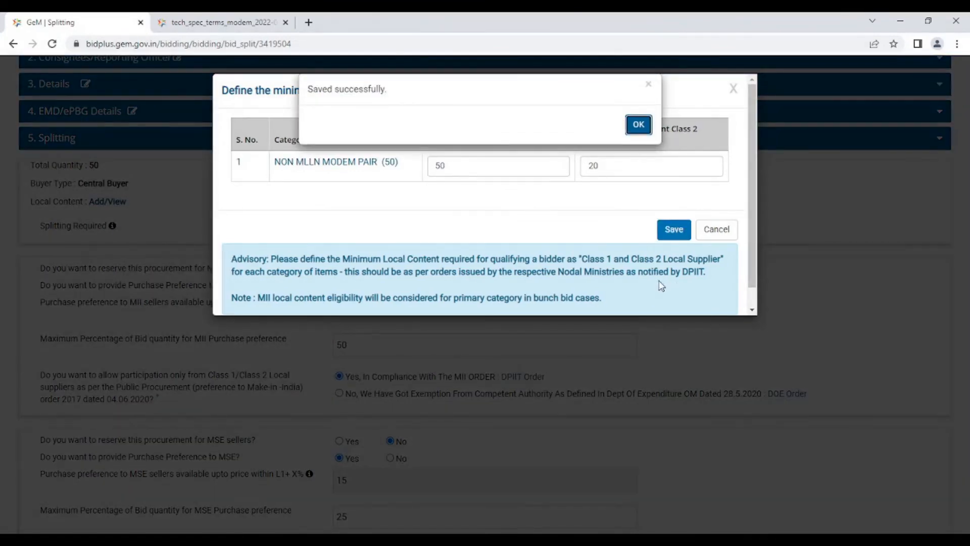
left_click(642, 127)
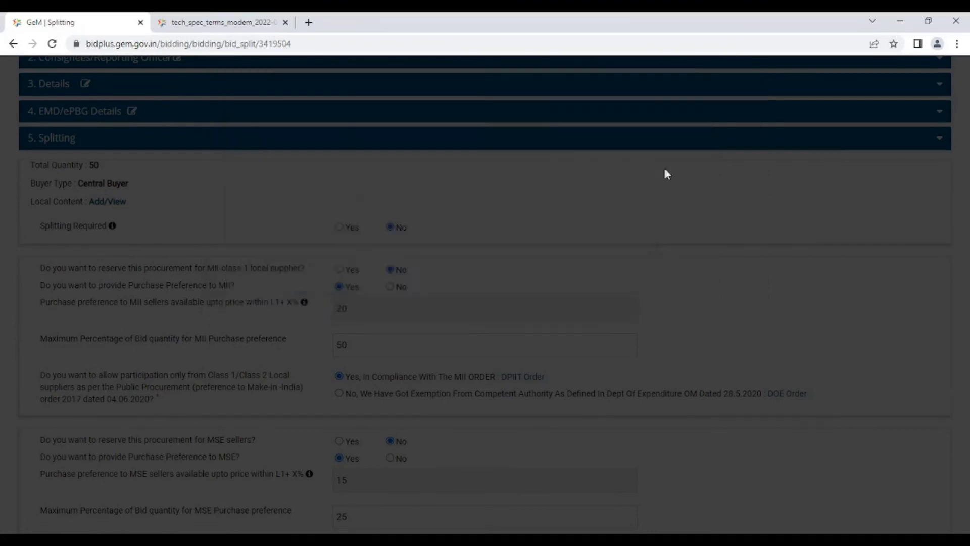
Step: Review the purchase preference settings and save the splitting details to proceed to the T&C stage
scroll(688, 295, "down", 1)
scroll(688, 295, "down", 4)
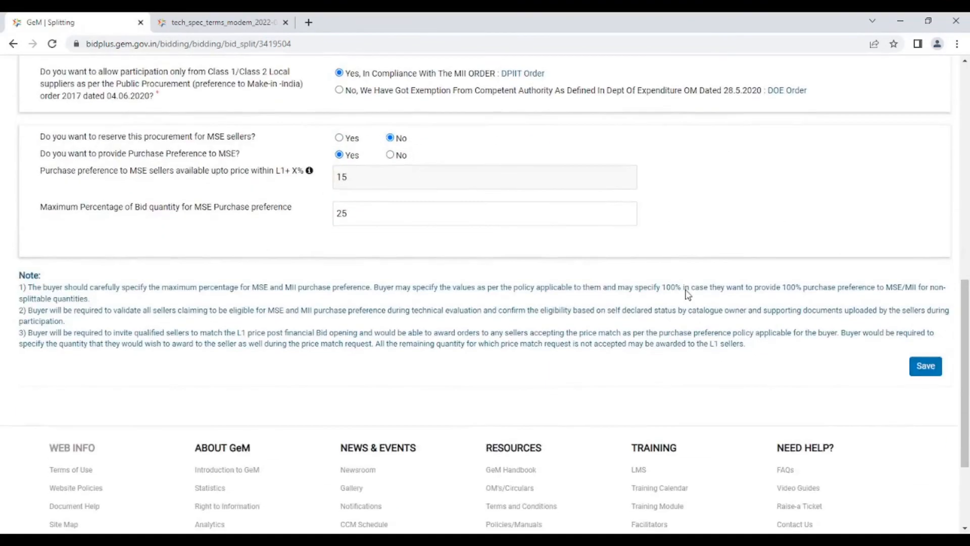
scroll(686, 290, "up", 4)
scroll(686, 293, "down", 4)
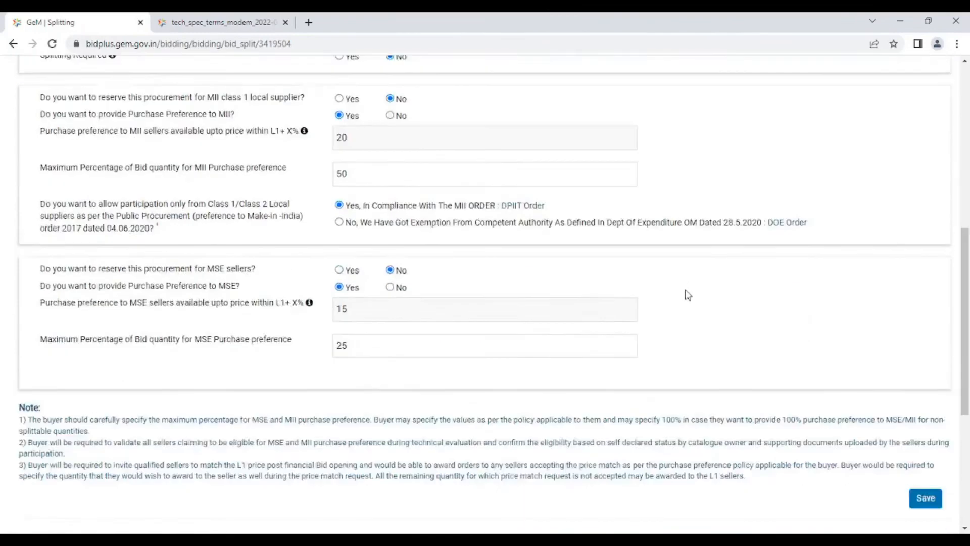
left_click(926, 372)
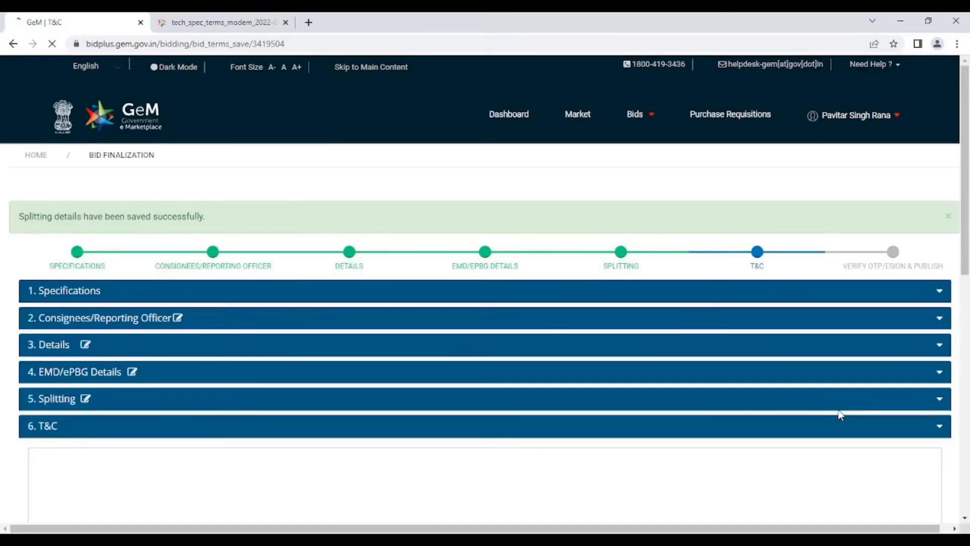
Step: Add the Scope of supply (Bid price to include all cost components) clause to the Additional Terms and Conditions
scroll(842, 415, "down", 3)
scroll(441, 318, "down", 4)
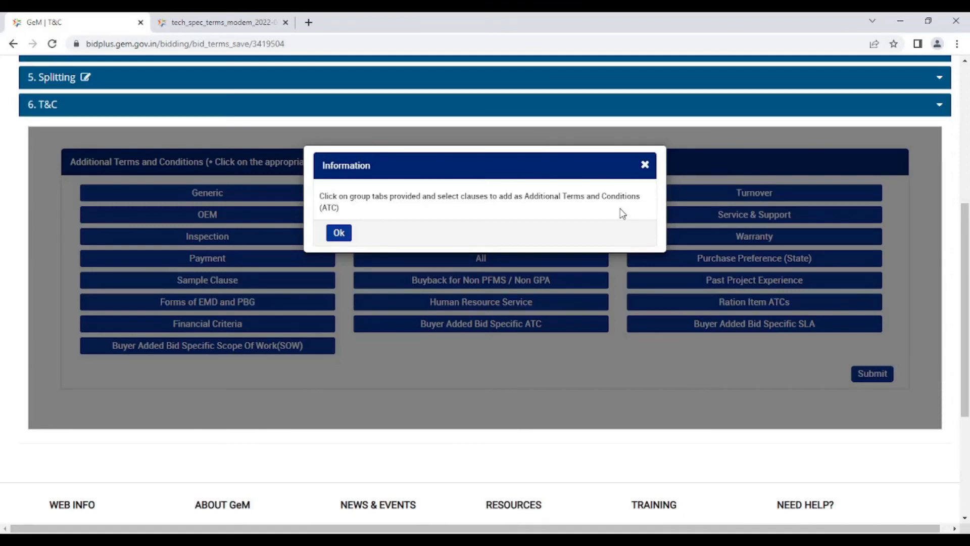
left_click(338, 234)
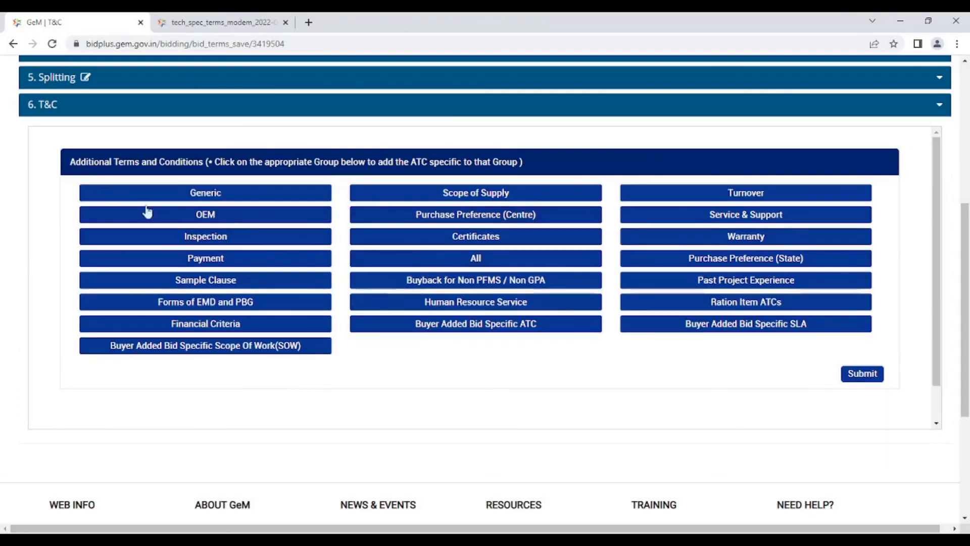
left_click(495, 194)
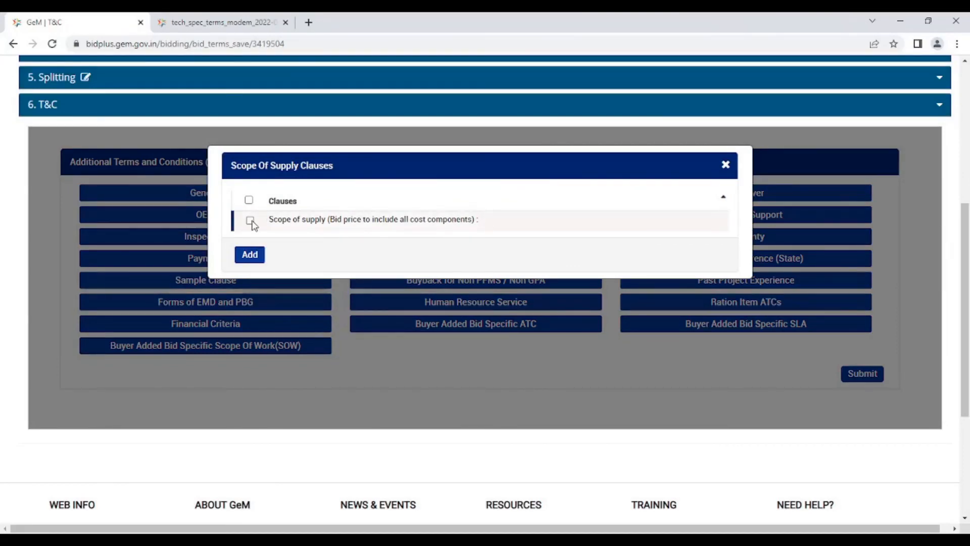
left_click(250, 221)
left_click(250, 255)
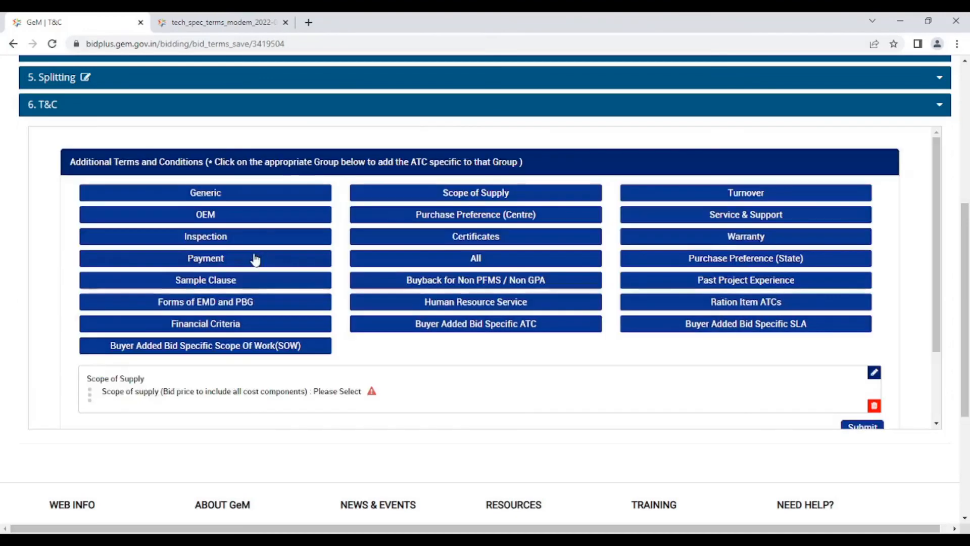
Step: Set the scope of supply clause to Supply Installation Testing and Commissioning of Goods
scroll(471, 327, "down", 2)
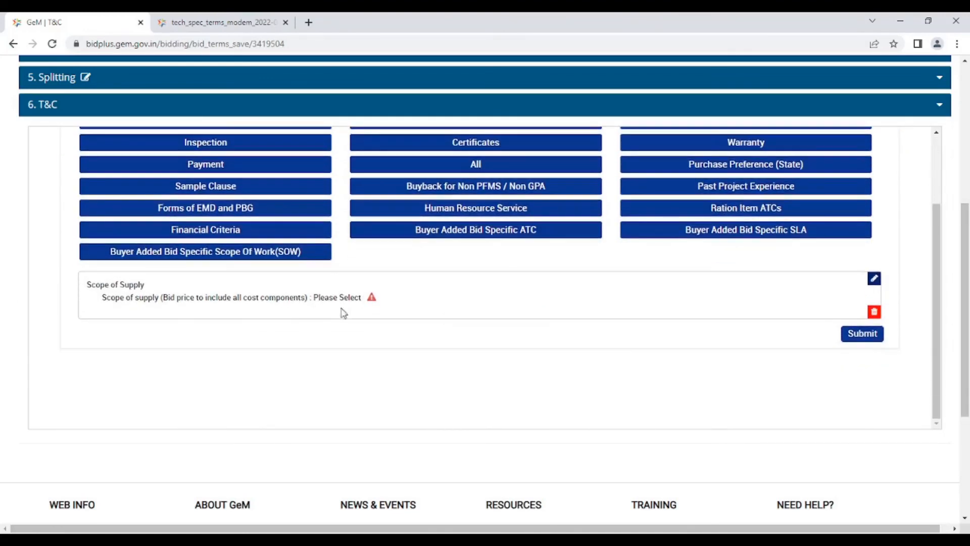
left_click(880, 286)
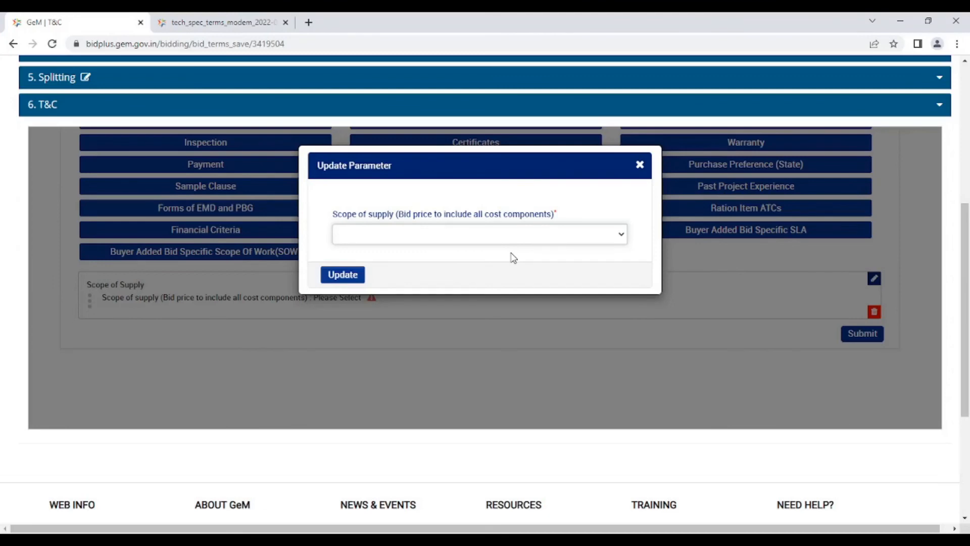
left_click(511, 253)
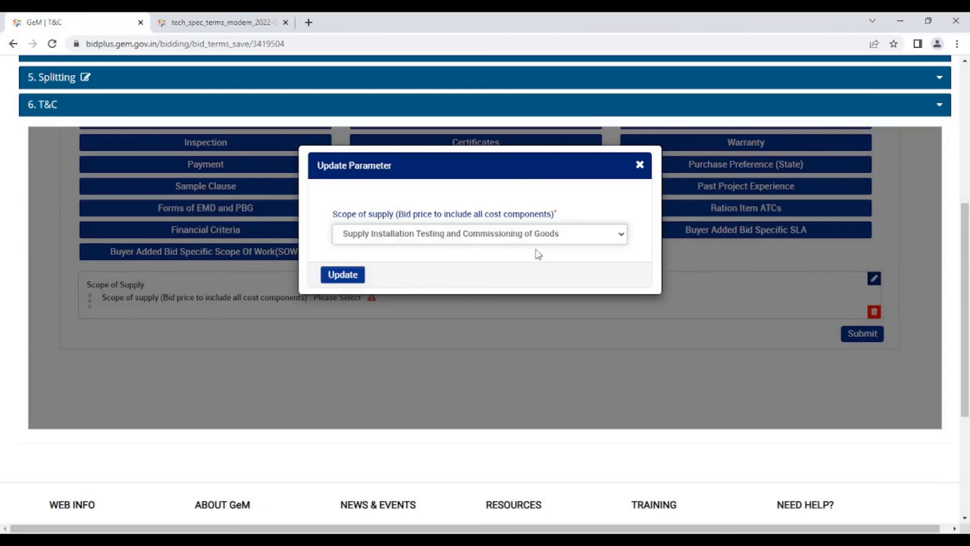
left_click(349, 276)
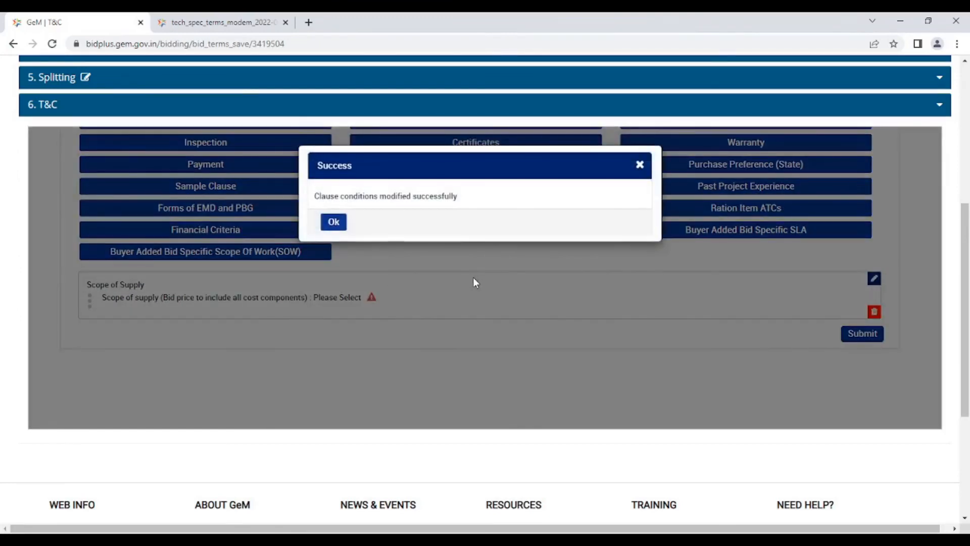
left_click(335, 224)
scroll(548, 271, "up", 3)
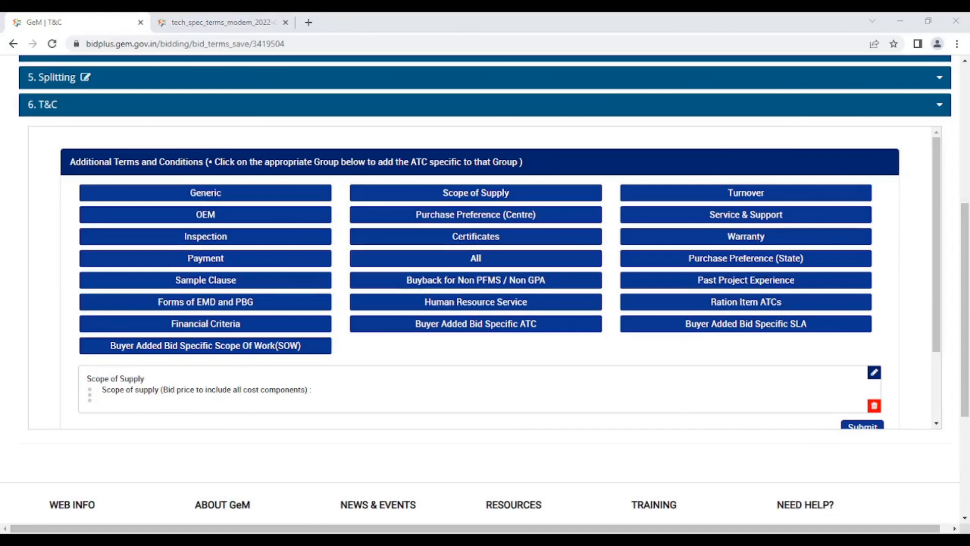
left_click(900, 20)
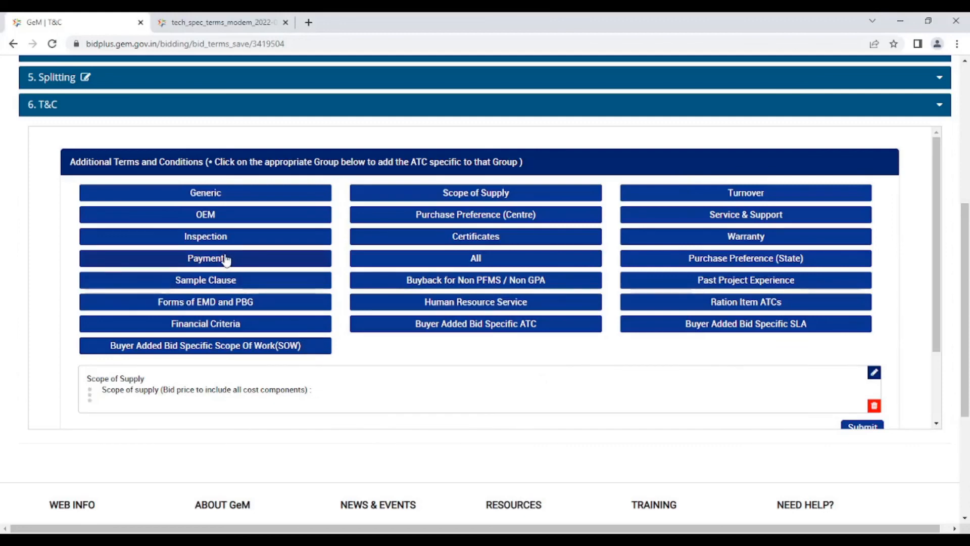
left_click(512, 331)
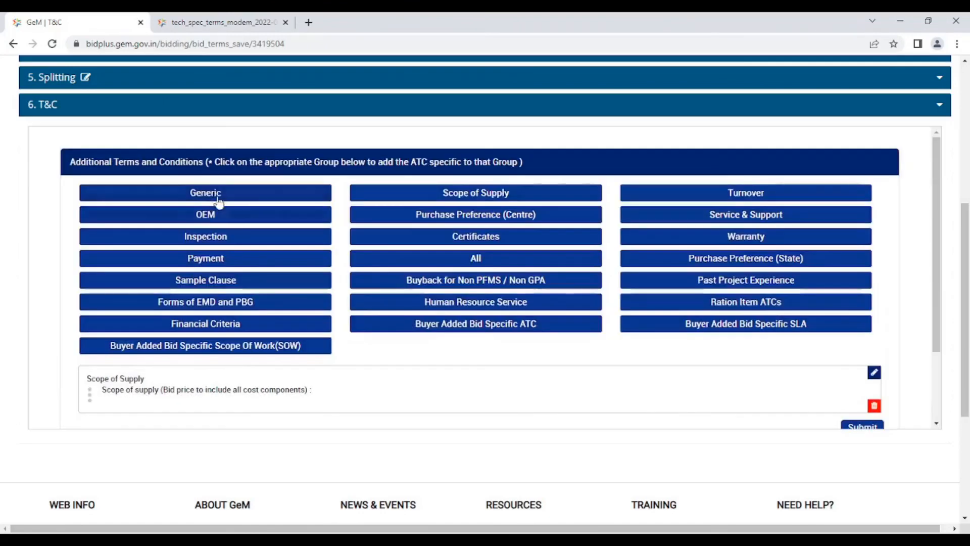
Step: Add the Bidder financial standing clause from the Generic group to the Additional Terms and Conditions
left_click(217, 198)
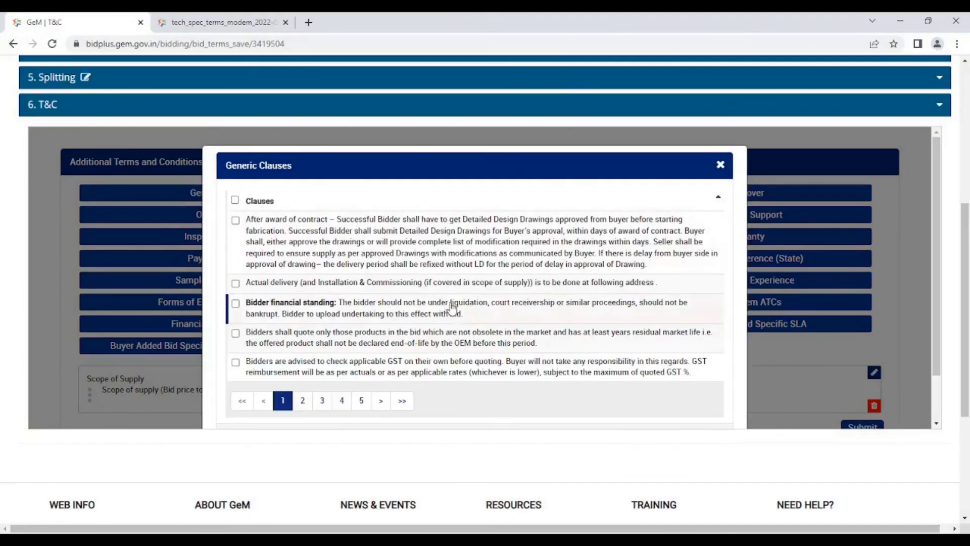
scroll(455, 304, "down", 1)
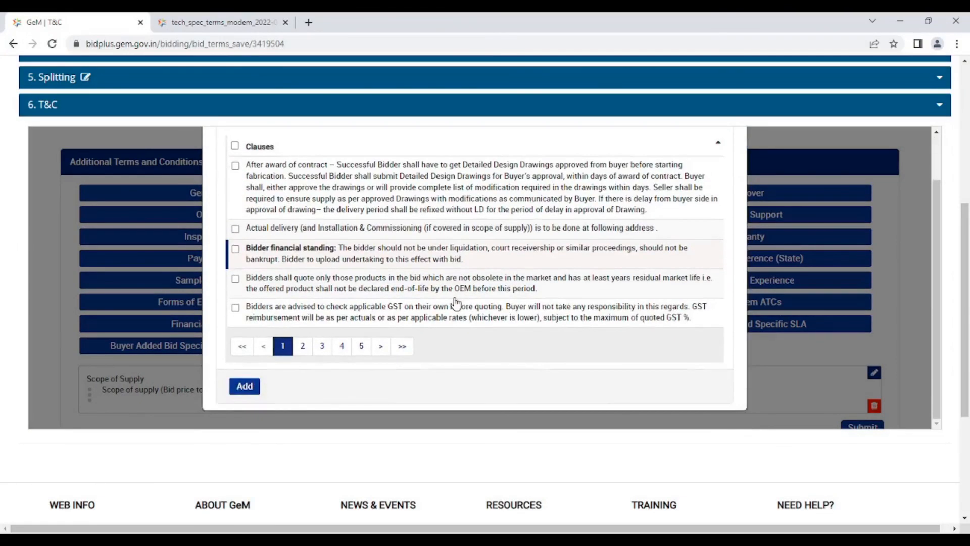
left_click(236, 249)
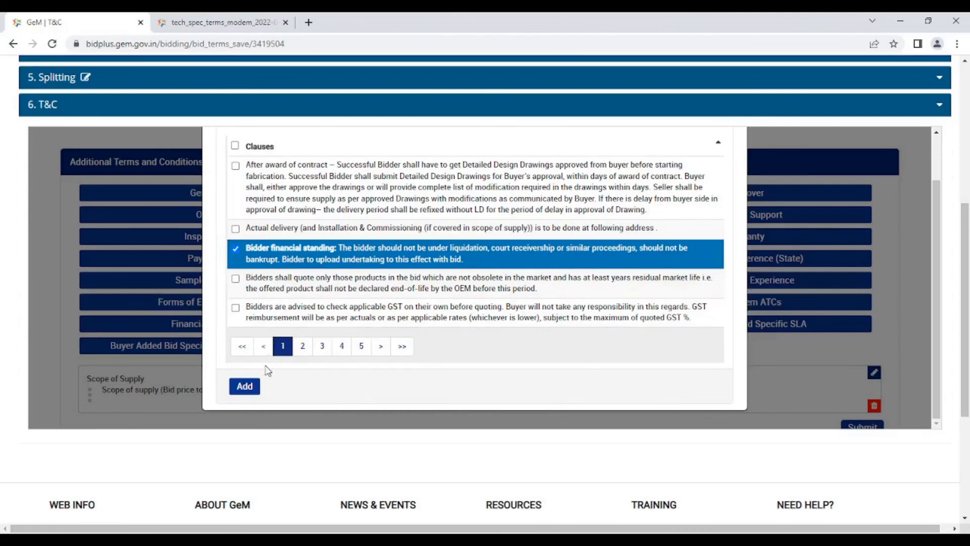
left_click(245, 387)
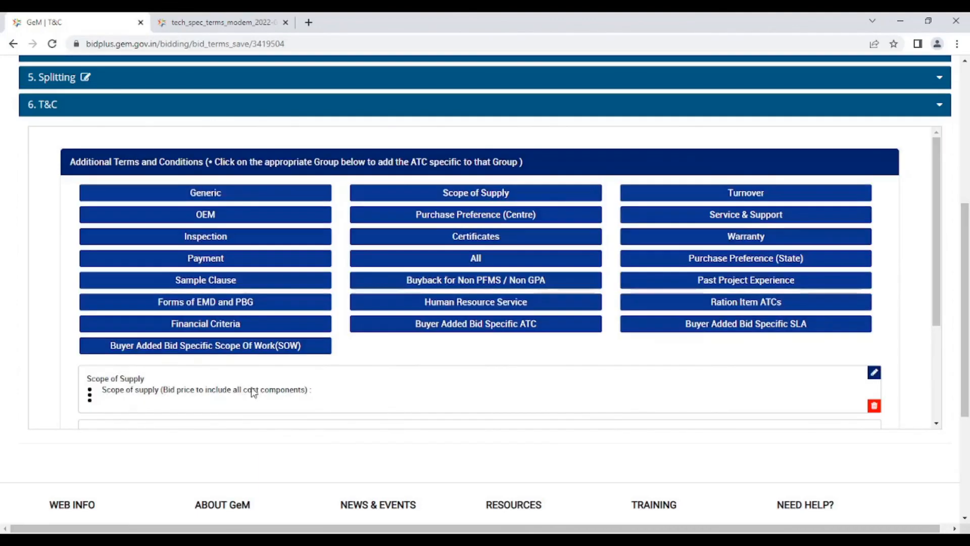
Step: Review the added Scope of Supply, Generic and Service & Support clauses and submit the Additional Terms and Conditions
scroll(488, 351, "down", 5)
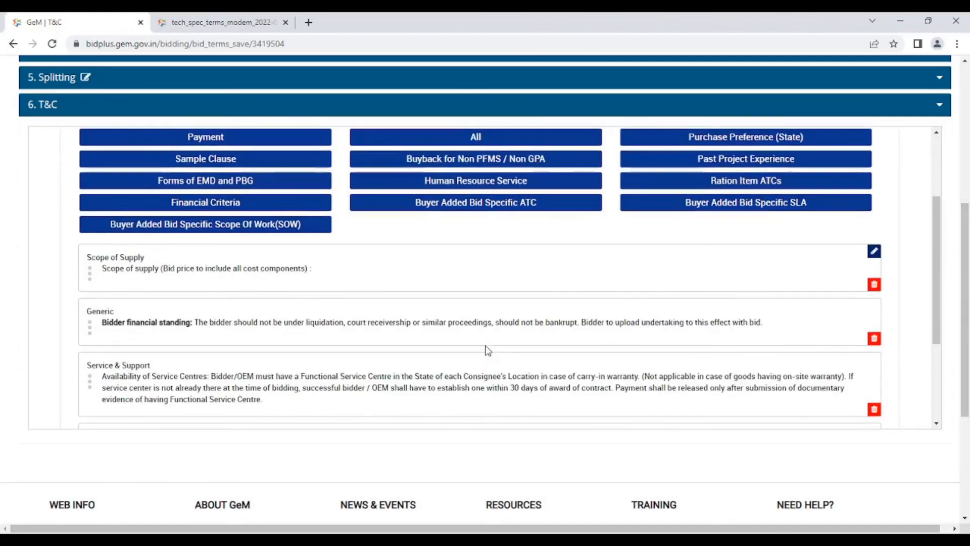
scroll(487, 348, "up", 2)
scroll(486, 347, "down", 1)
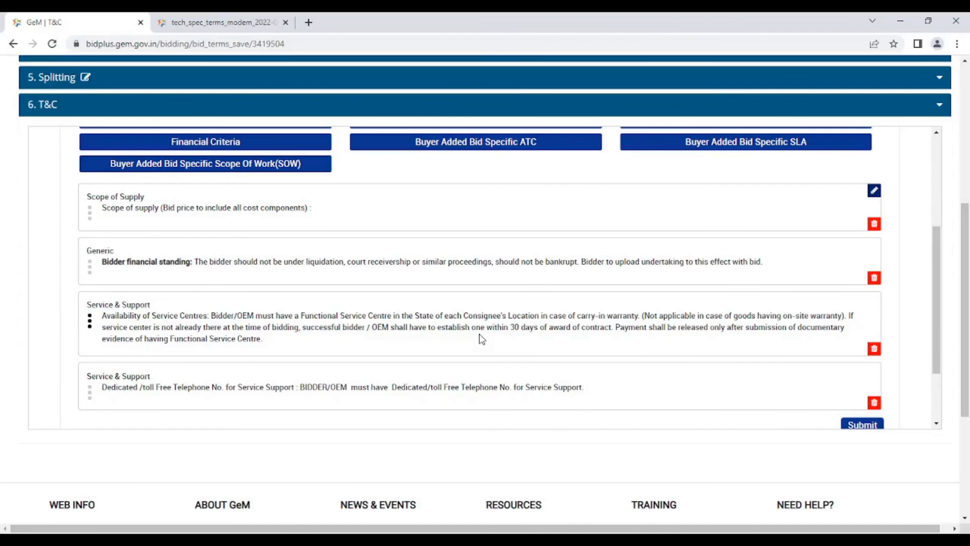
scroll(477, 316, "down", 2)
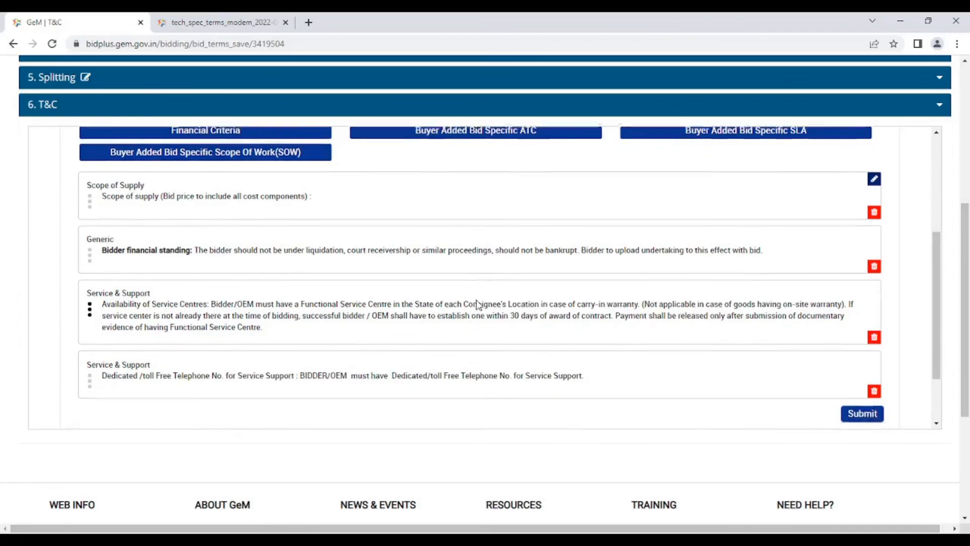
scroll(478, 323, "down", 2)
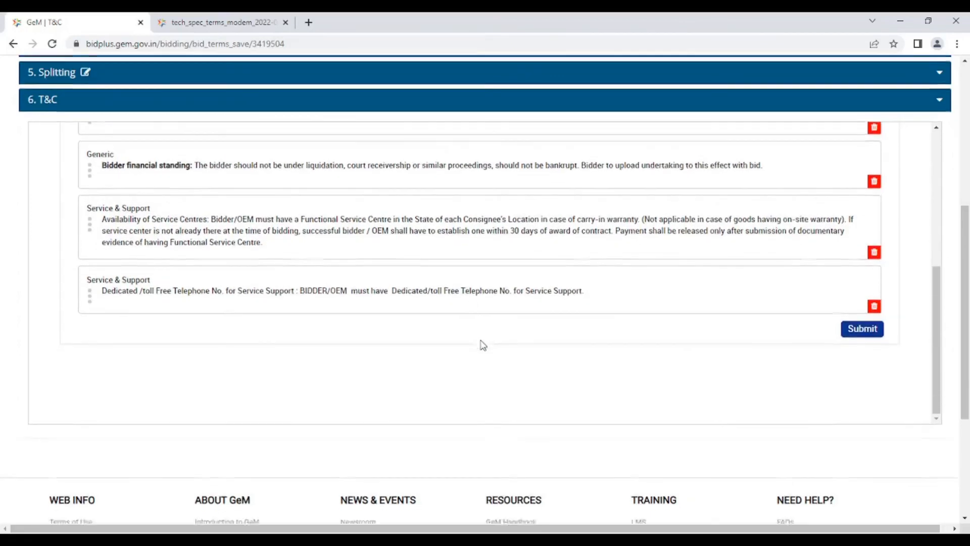
scroll(482, 345, "up", 2)
left_click(855, 335)
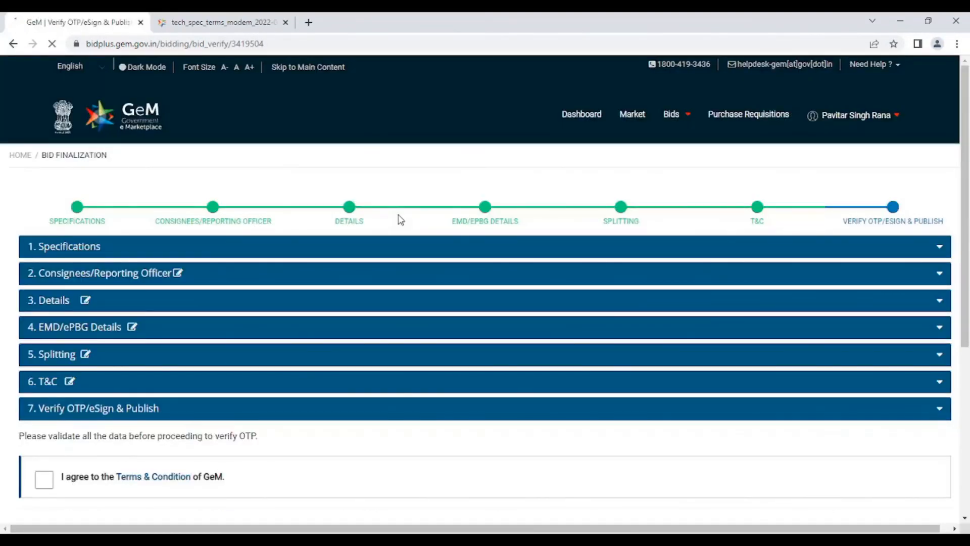
Step: Agree to the GeM Terms & Condition and review the options for verifying and publishing the bid document
scroll(375, 319, "down", 4)
scroll(377, 322, "down", 2)
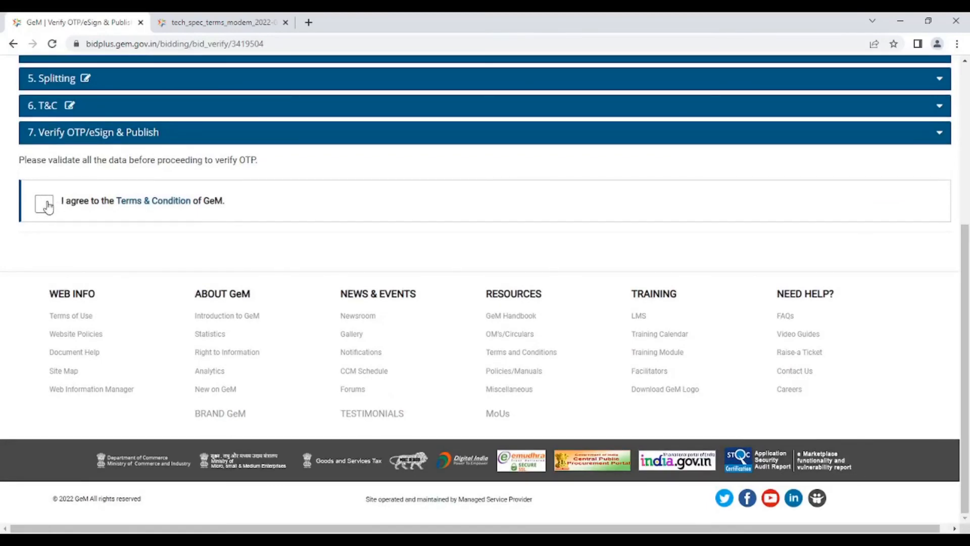
left_click(45, 204)
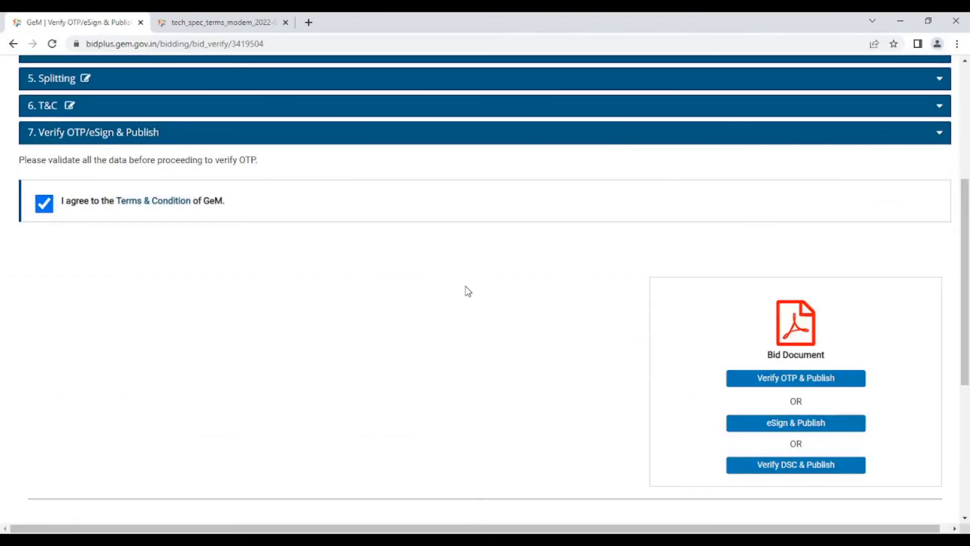
scroll(468, 291, "down", 3)
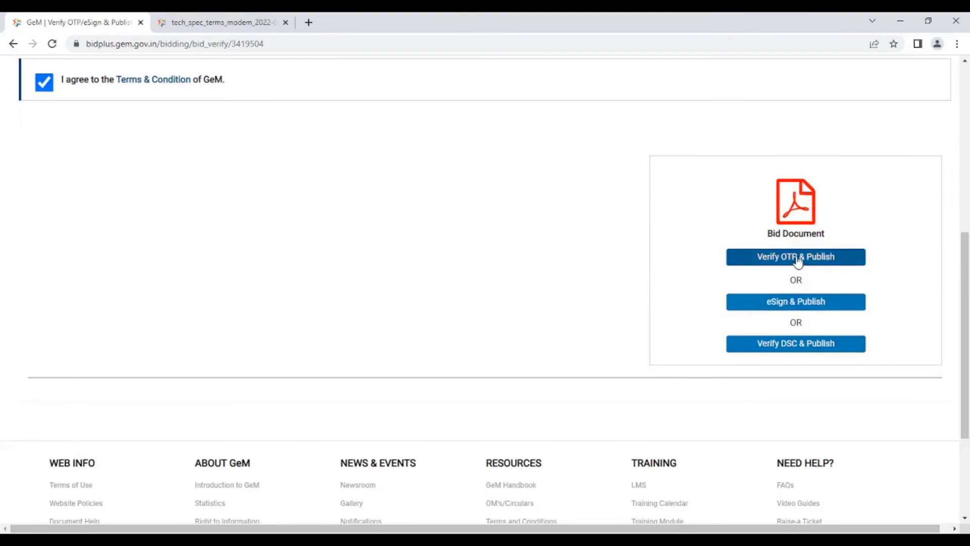
scroll(797, 260, "up", 3)
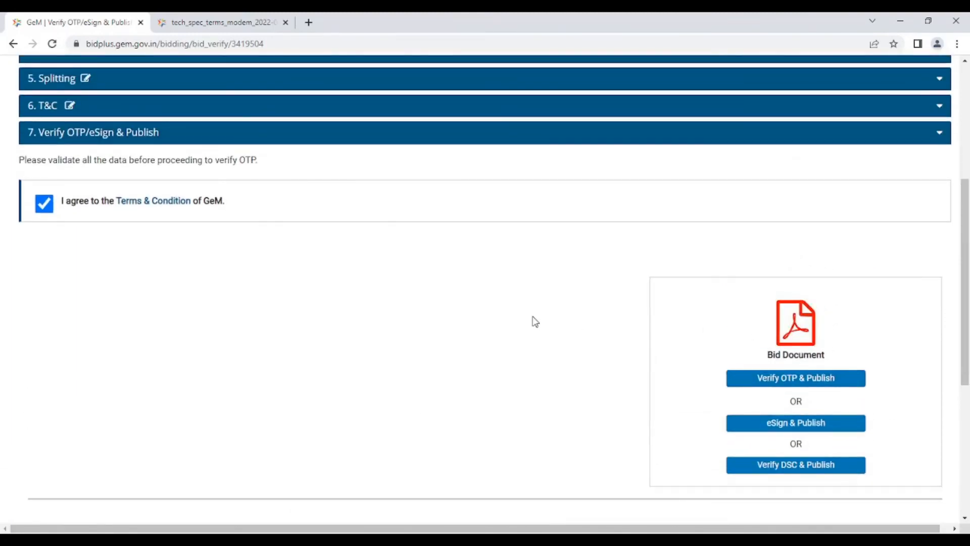
scroll(535, 320, "up", 3)
scroll(537, 321, "down", 5)
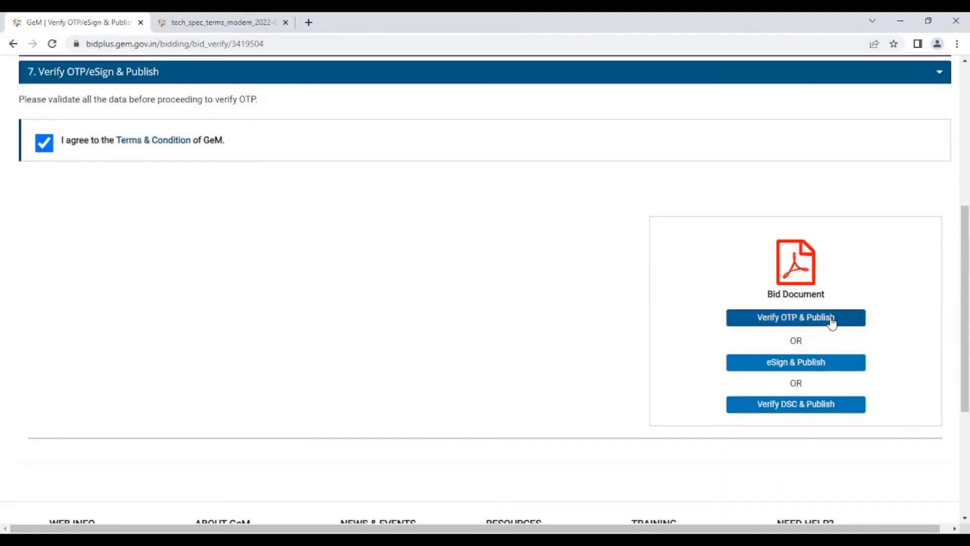